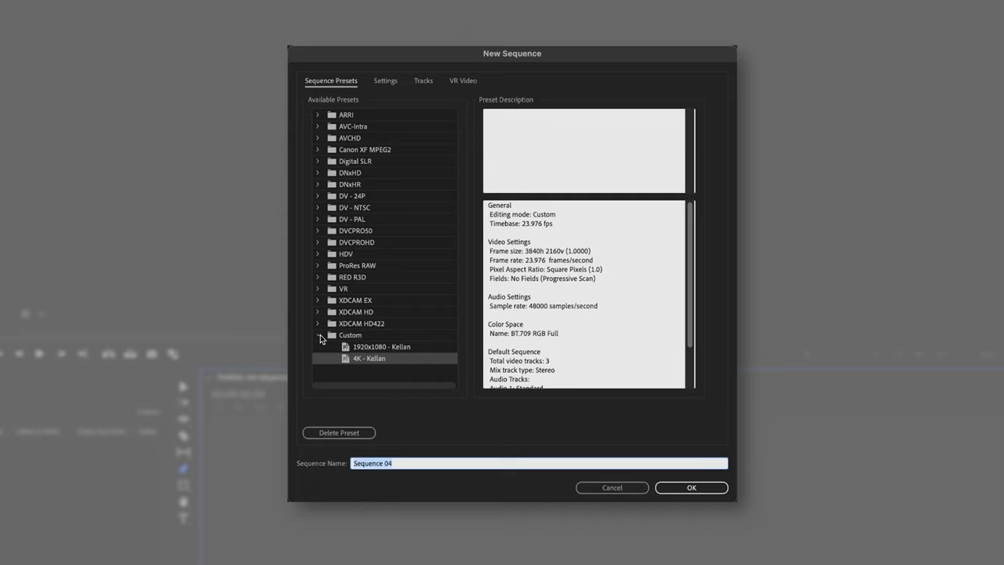
# Collapse the Custom presets folder in the New Sequence dialog.
pyautogui.click(320, 335)
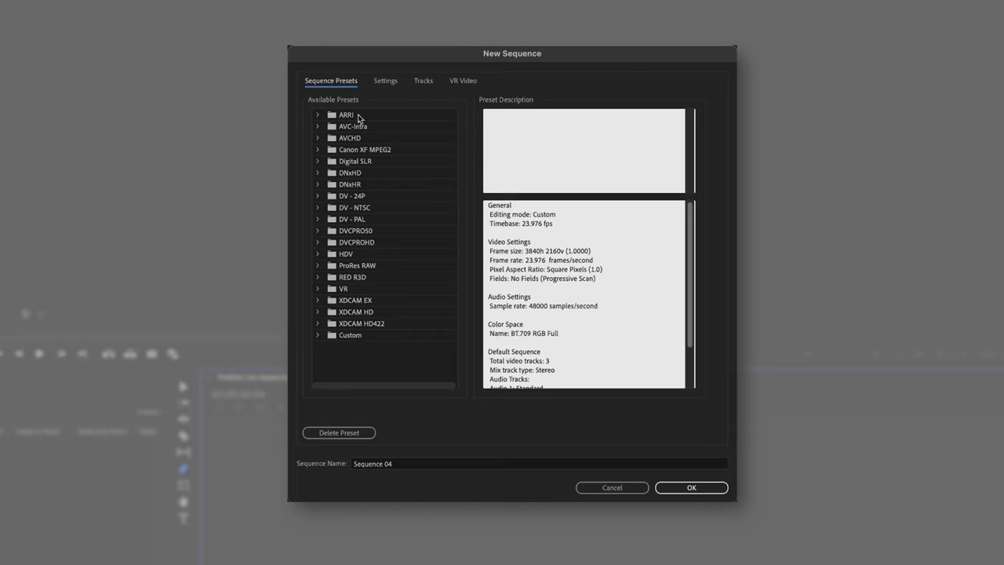
# Choose the ARRI 1080p 23.976 preset and name the sequence Cut 1.
pyautogui.click(319, 116)
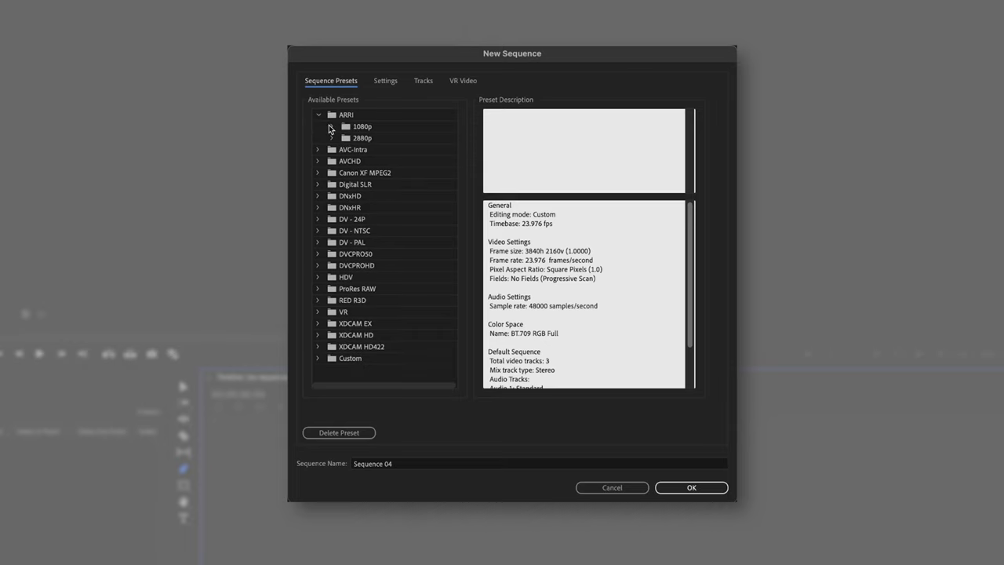
pyautogui.click(332, 126)
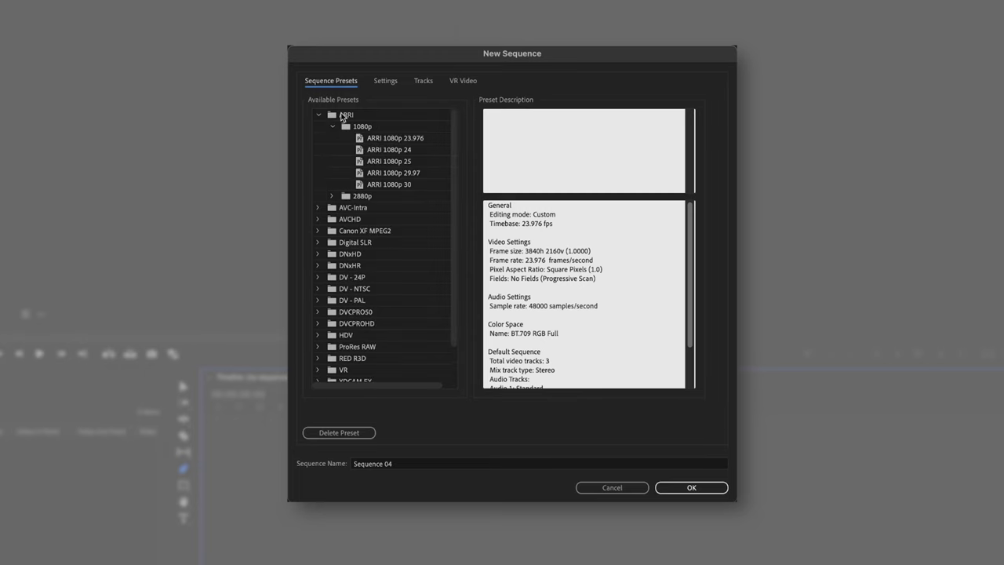
pyautogui.click(386, 141)
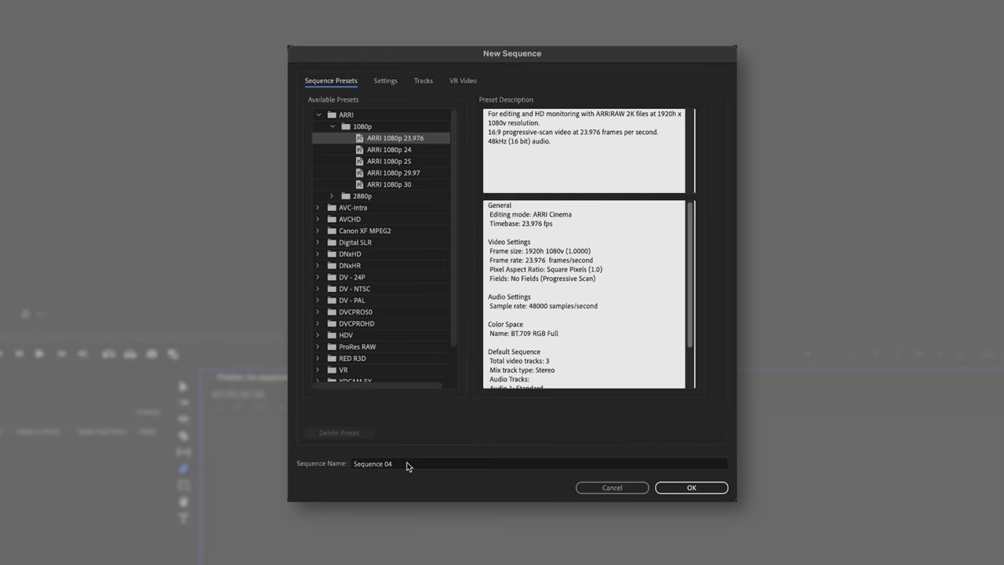
pyautogui.moveTo(400, 463); pyautogui.dragTo(298, 458)
pyautogui.write('Cut 1')
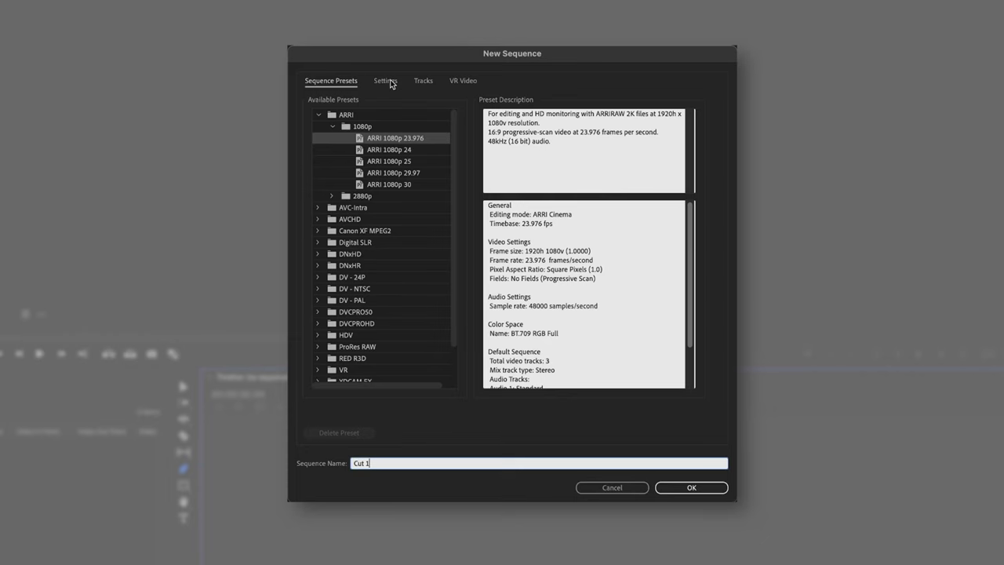
pyautogui.click(387, 81)
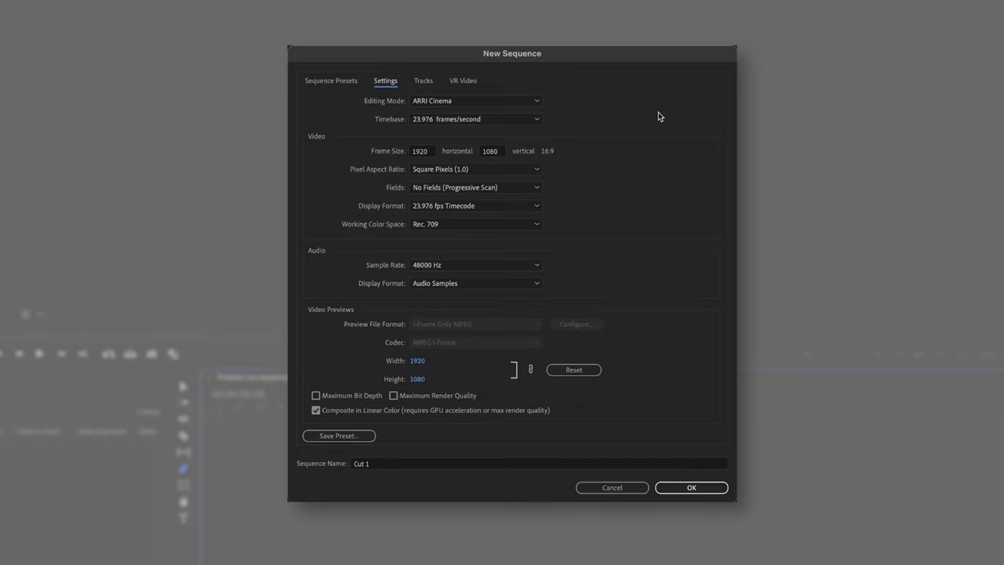
# Set Editing Mode to Custom and keep the Timebase at 23.976 frames/second.
pyautogui.click(509, 102)
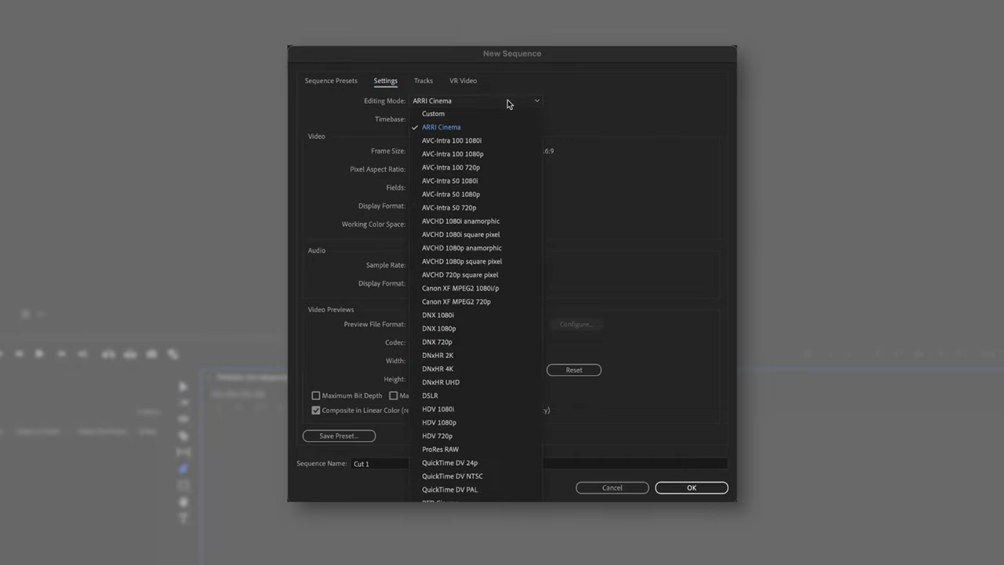
pyautogui.click(484, 114)
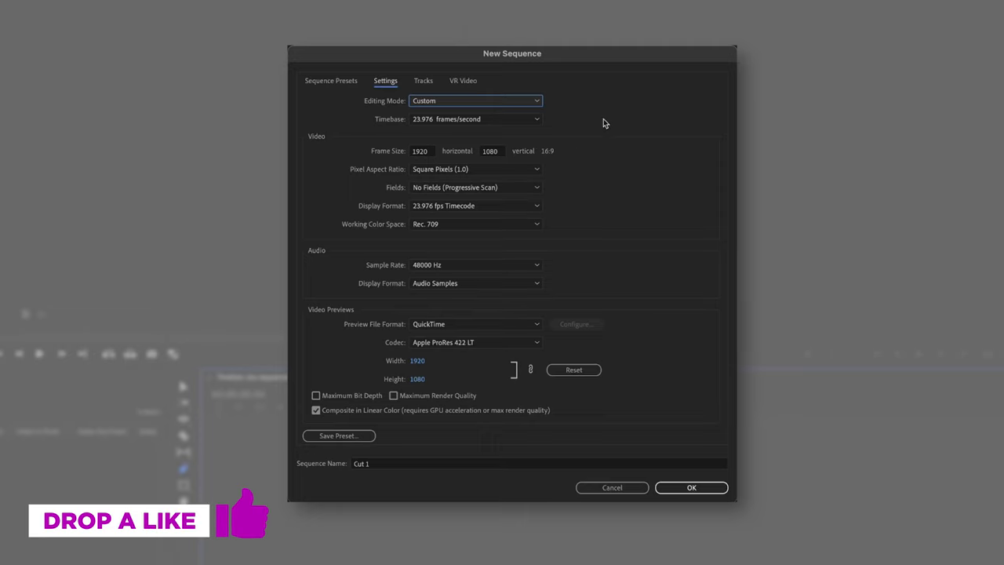
pyautogui.click(510, 119)
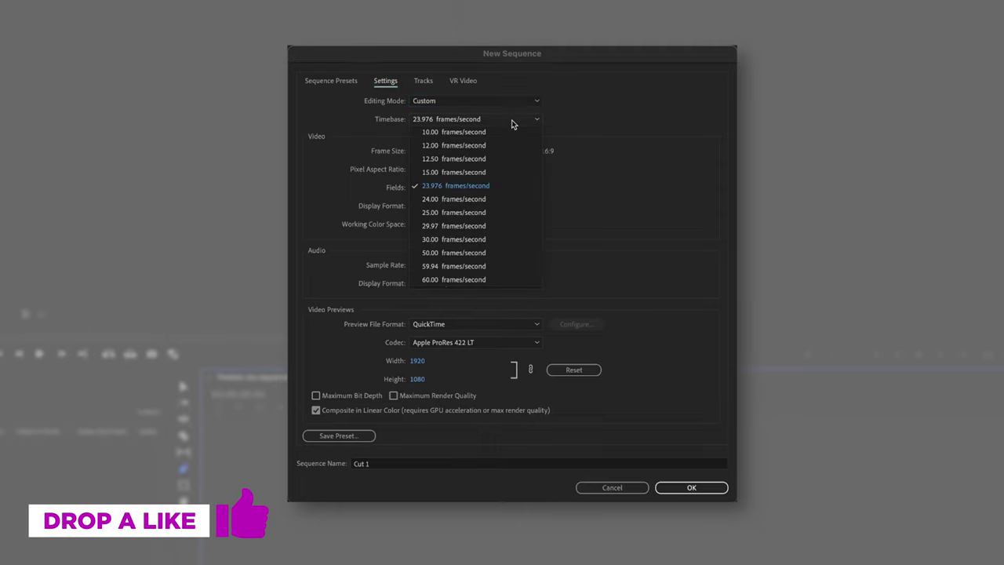
pyautogui.click(477, 192)
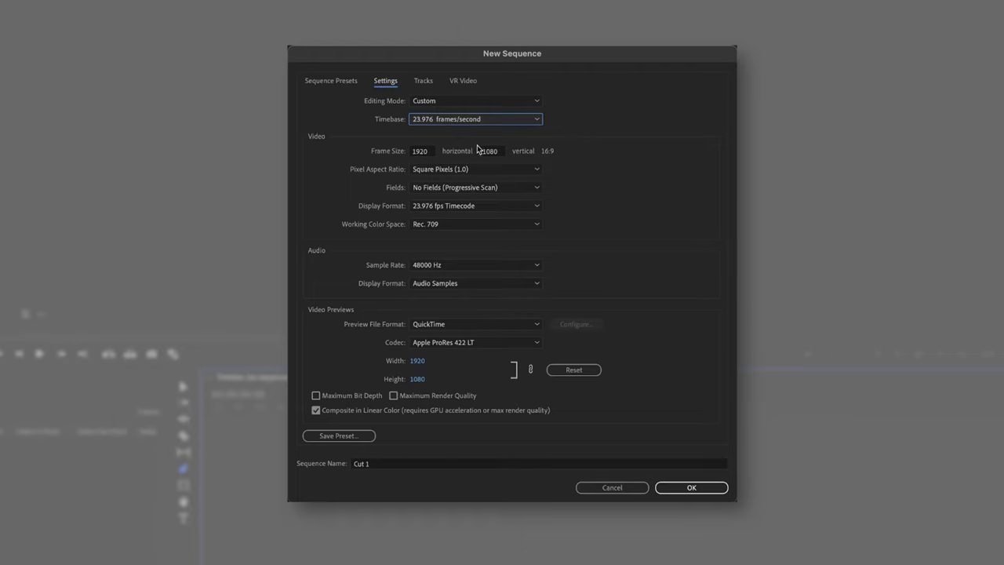
pyautogui.click(428, 152)
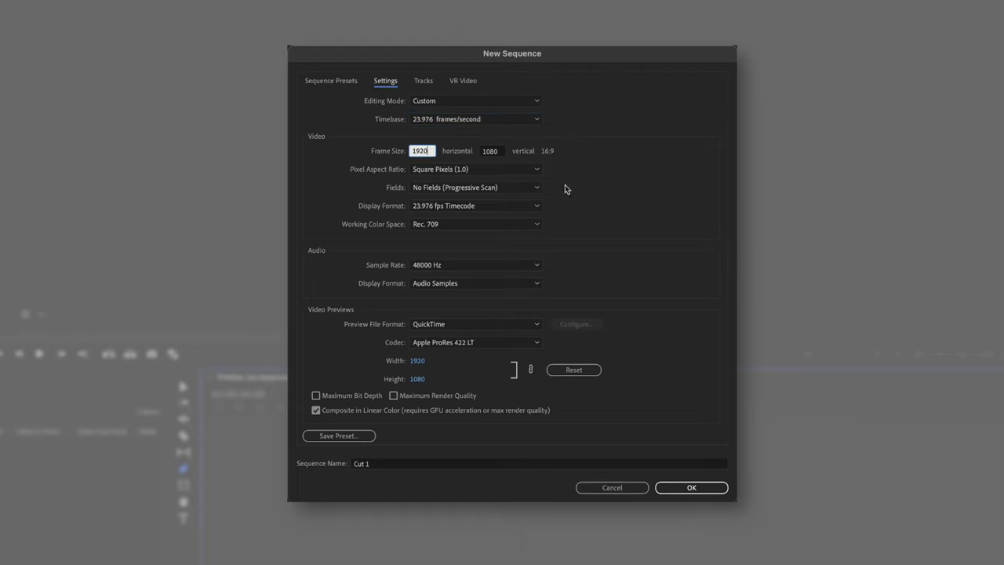
pyautogui.click(612, 189)
pyautogui.click(429, 155)
pyautogui.write('108')
pyautogui.press('Tab')
pyautogui.hotkey('shift', 'Tab')
pyautogui.write('0')
pyautogui.press('Tab')
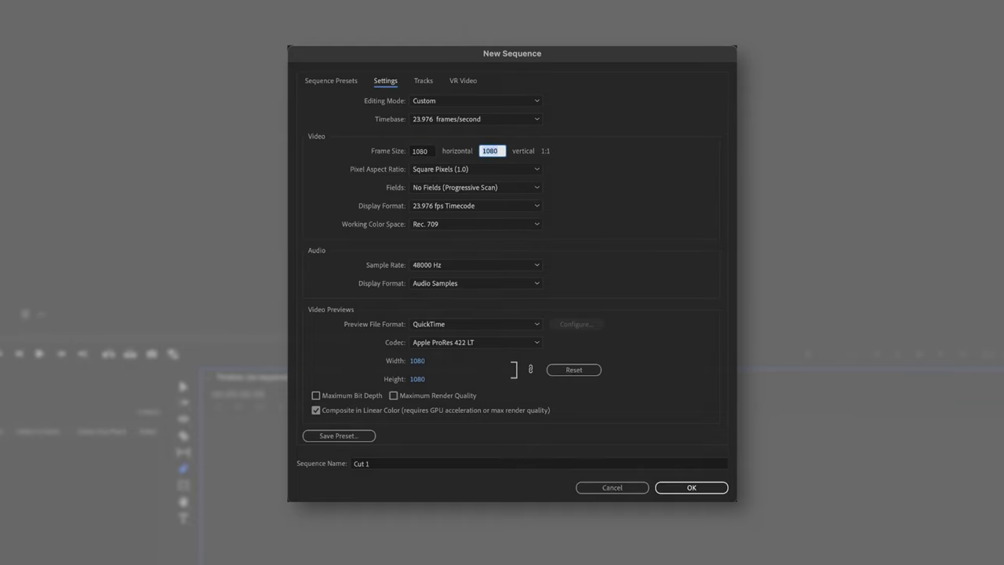
pyautogui.write('1920')
pyautogui.click(624, 172)
pyautogui.doubleClick(436, 150)
pyautogui.write('192')
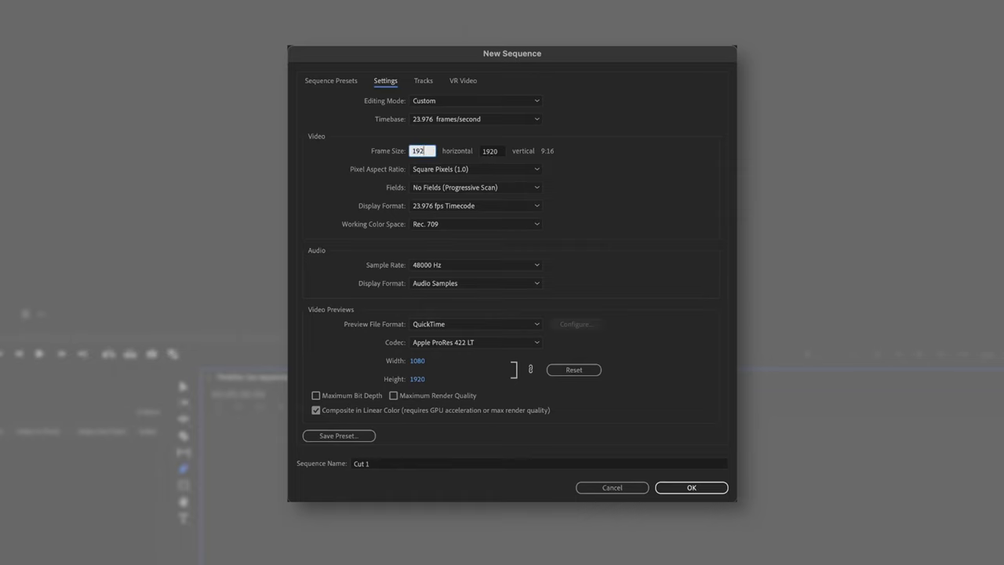
pyautogui.write('0')
pyautogui.press('Tab')
pyautogui.write('1080')
pyautogui.click(640, 168)
pyautogui.click(536, 169)
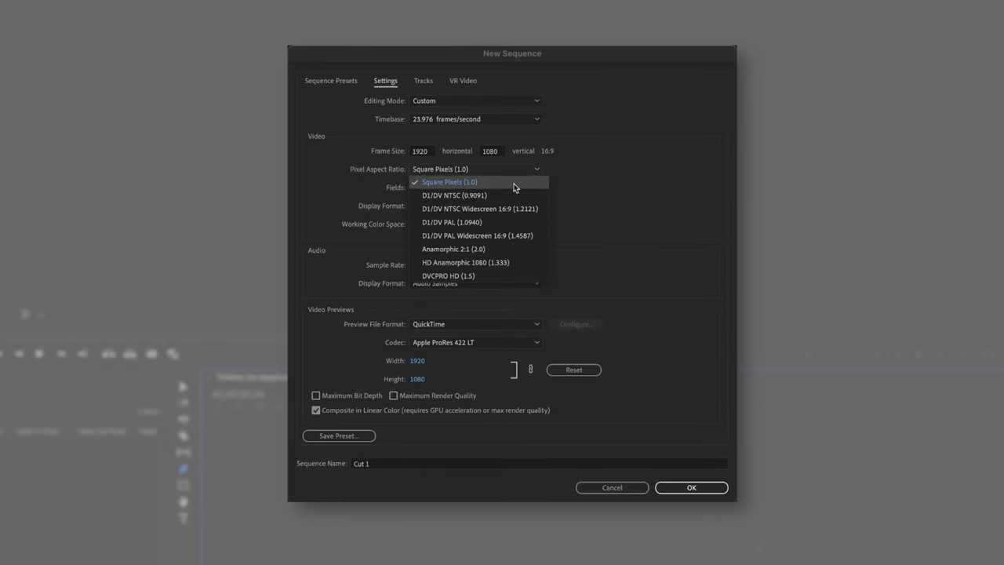
pyautogui.click(513, 185)
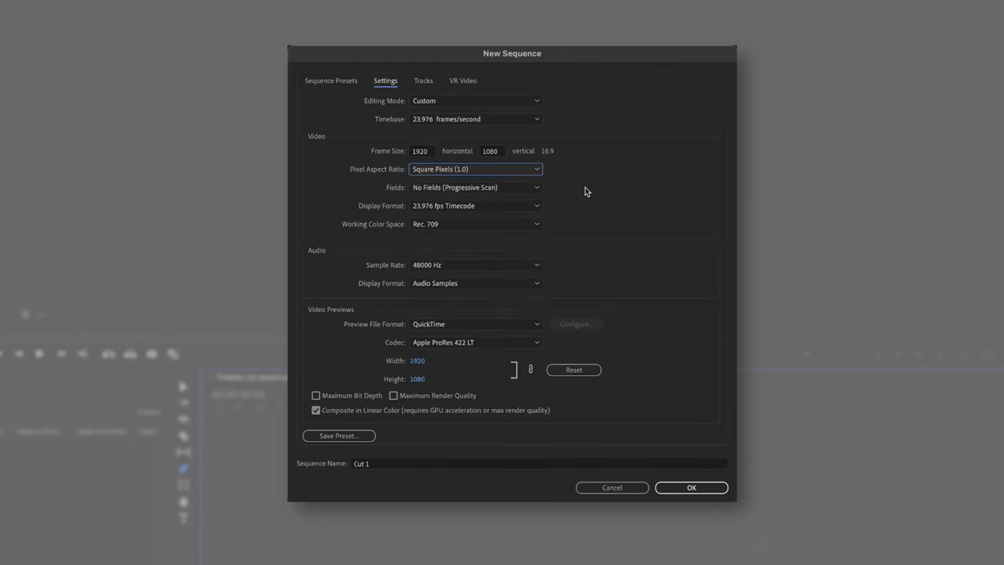
pyautogui.click(530, 189)
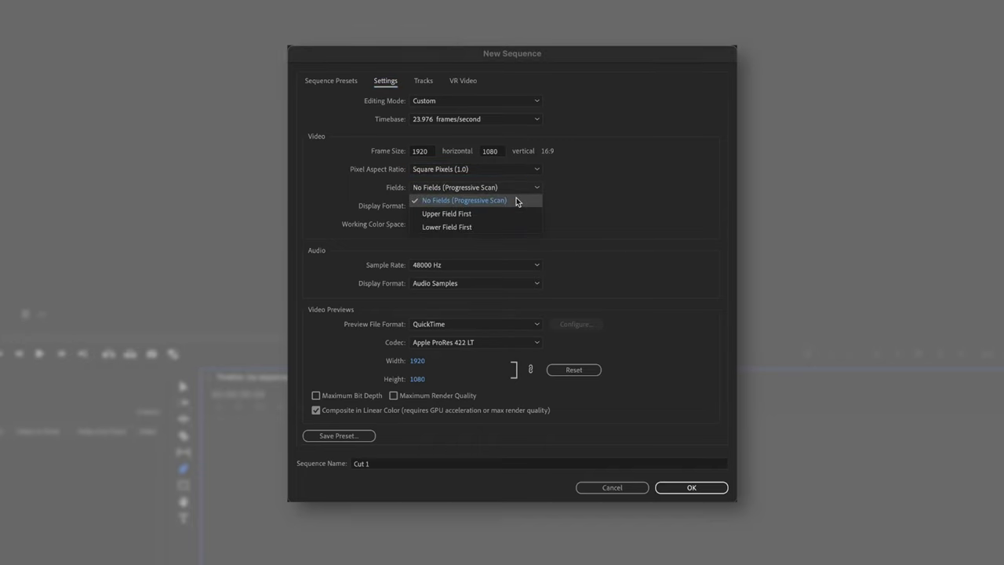
pyautogui.click(512, 201)
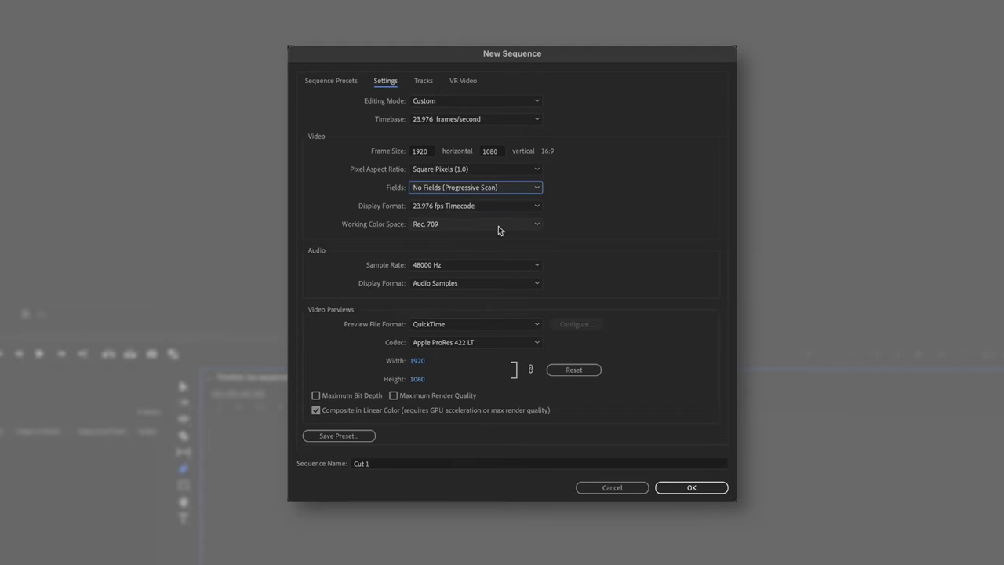
pyautogui.click(530, 267)
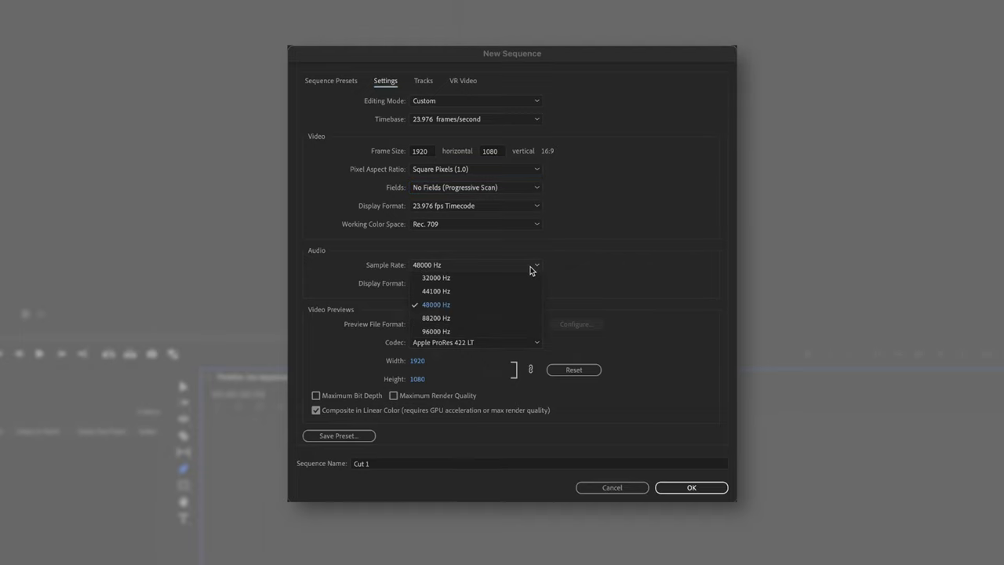
pyautogui.click(481, 306)
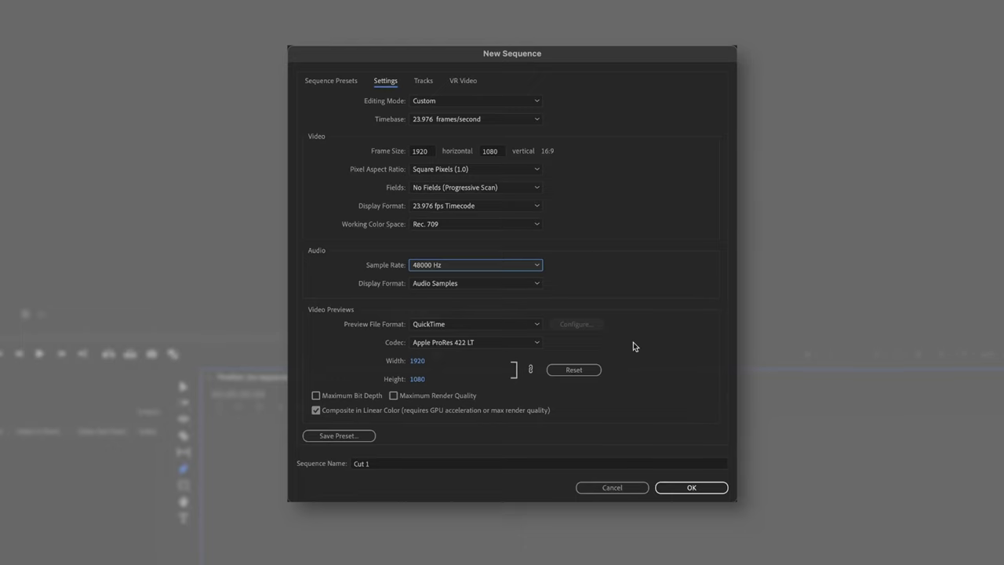
# Change the preview file format from QuickTime to I-Frame Only MPEG.
pyautogui.click(465, 326)
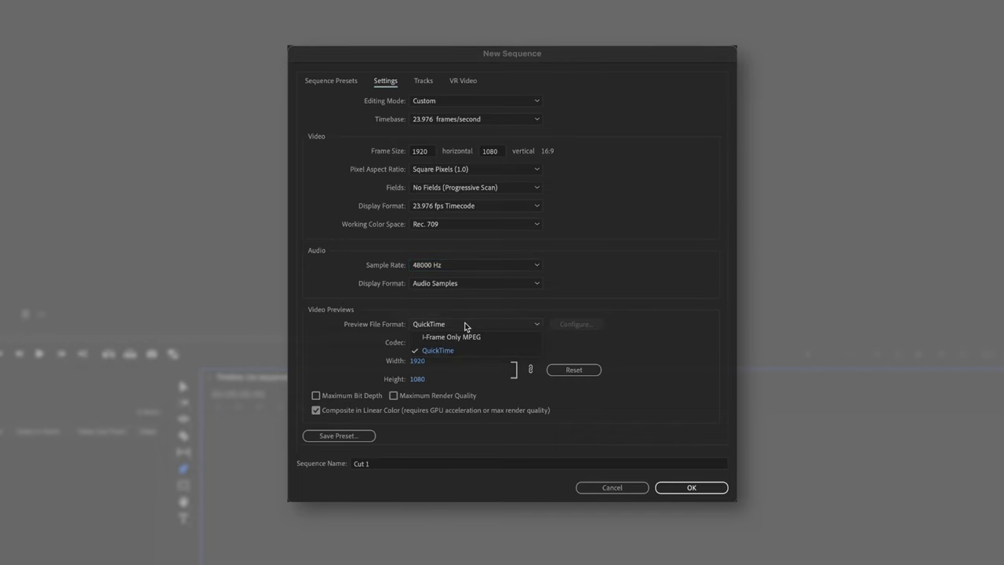
pyautogui.click(648, 337)
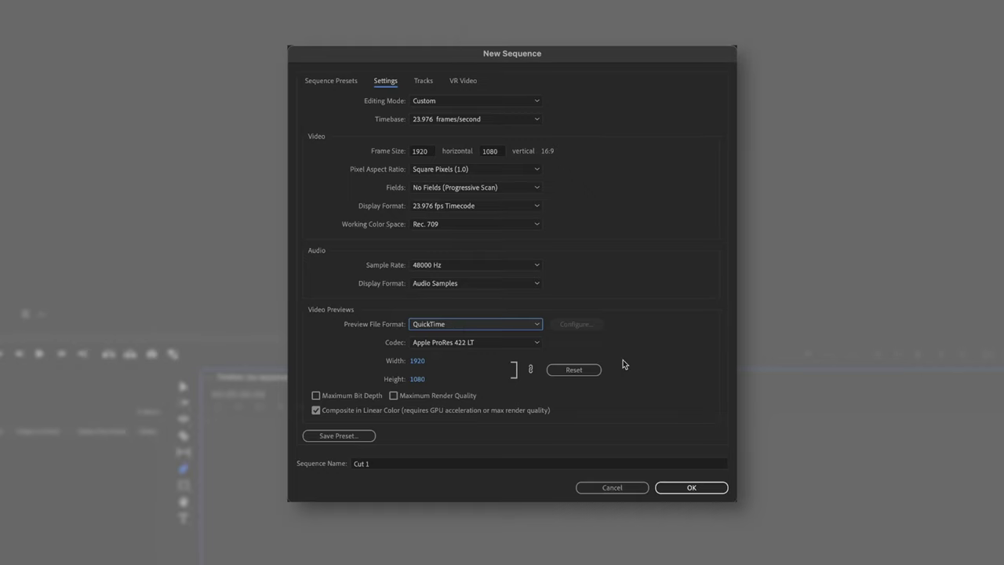
pyautogui.click(497, 344)
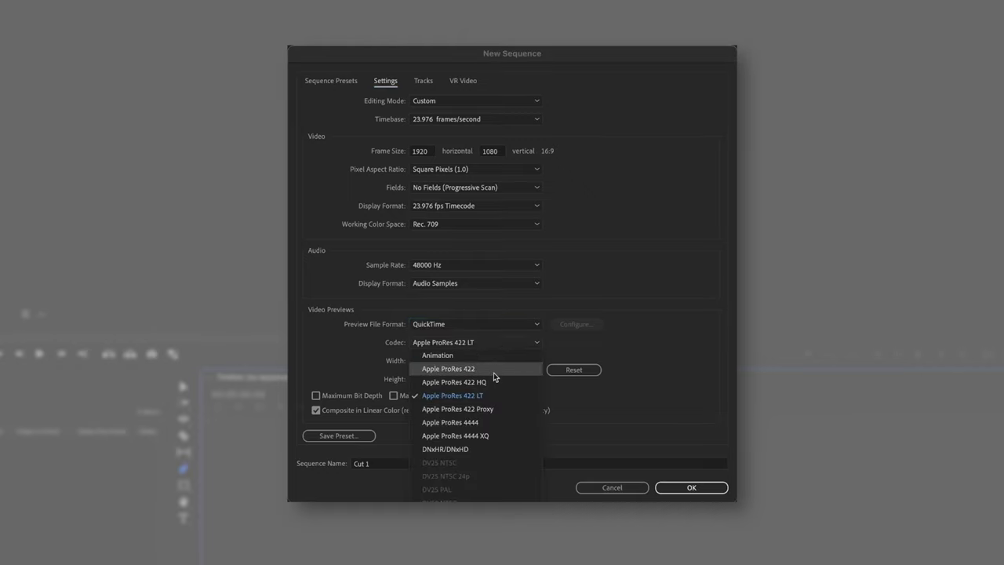
pyautogui.press('Escape')
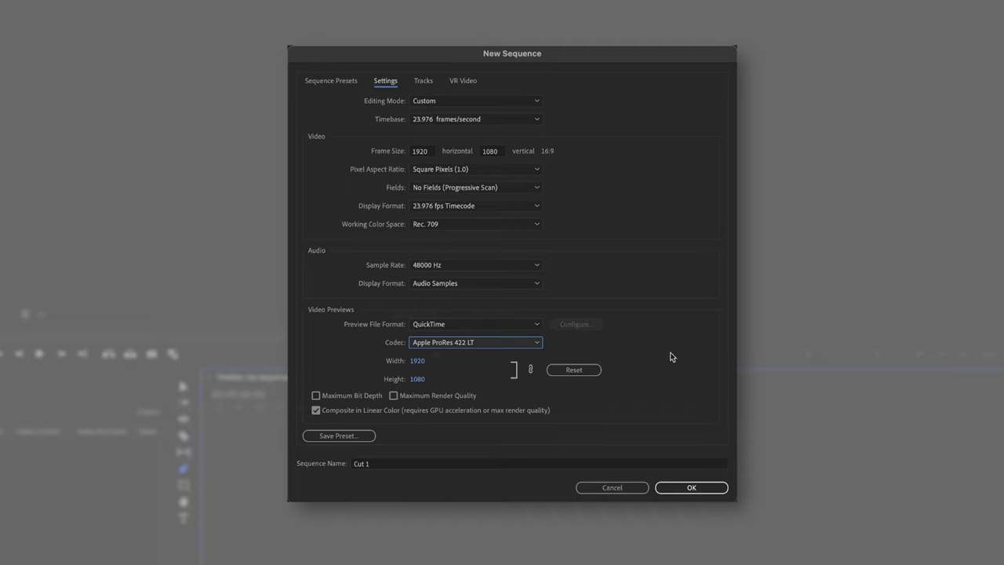
pyautogui.click(470, 324)
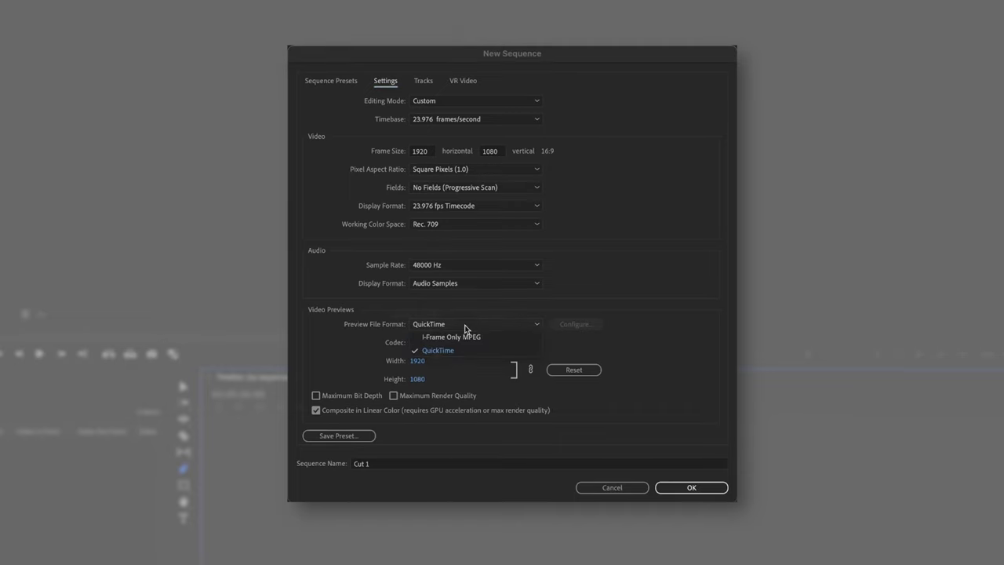
pyautogui.click(471, 338)
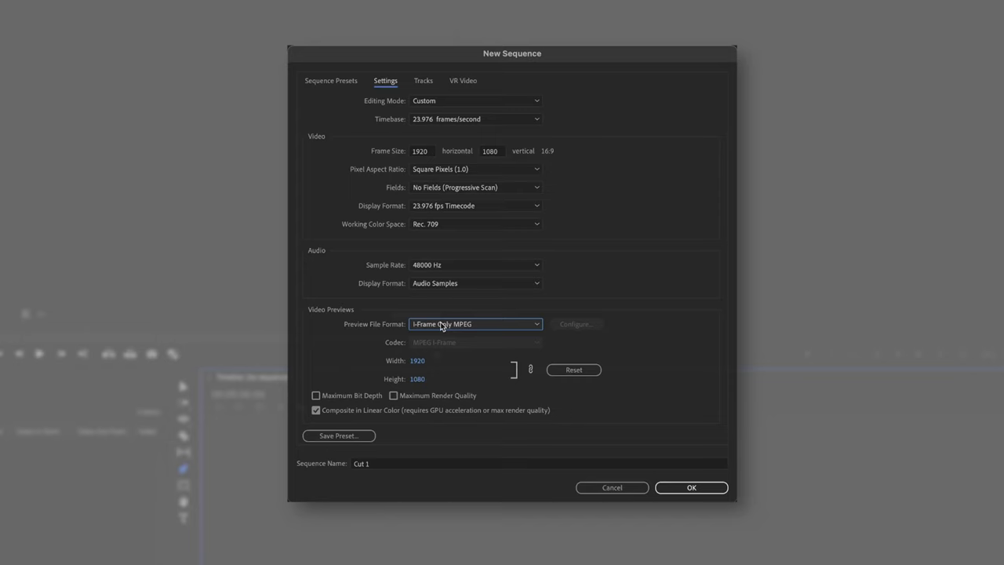
# Enable Maximum Bit Depth and Maximum Render Quality, accepting both performance warnings.
pyautogui.click(315, 397)
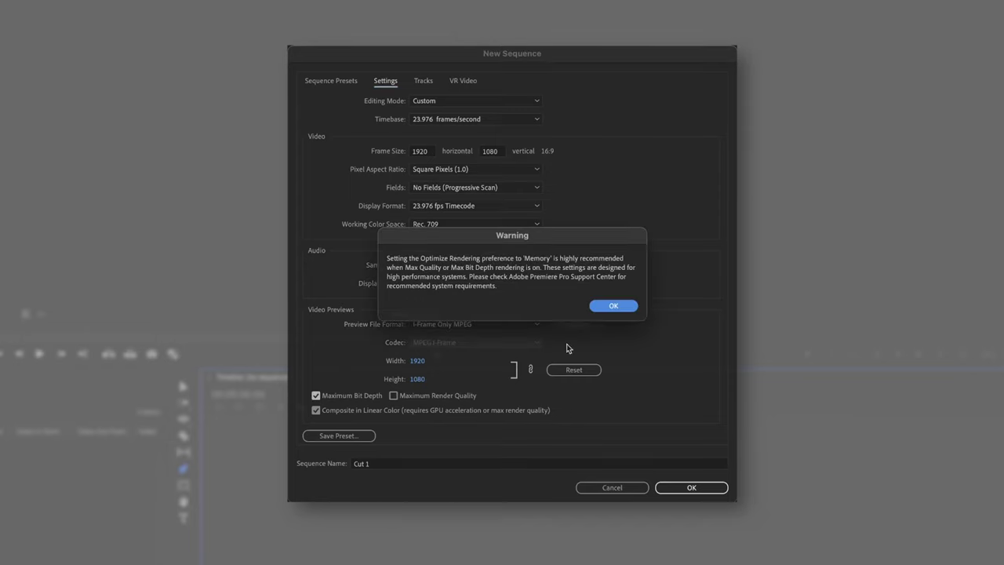
pyautogui.click(613, 306)
pyautogui.click(393, 396)
pyautogui.click(607, 308)
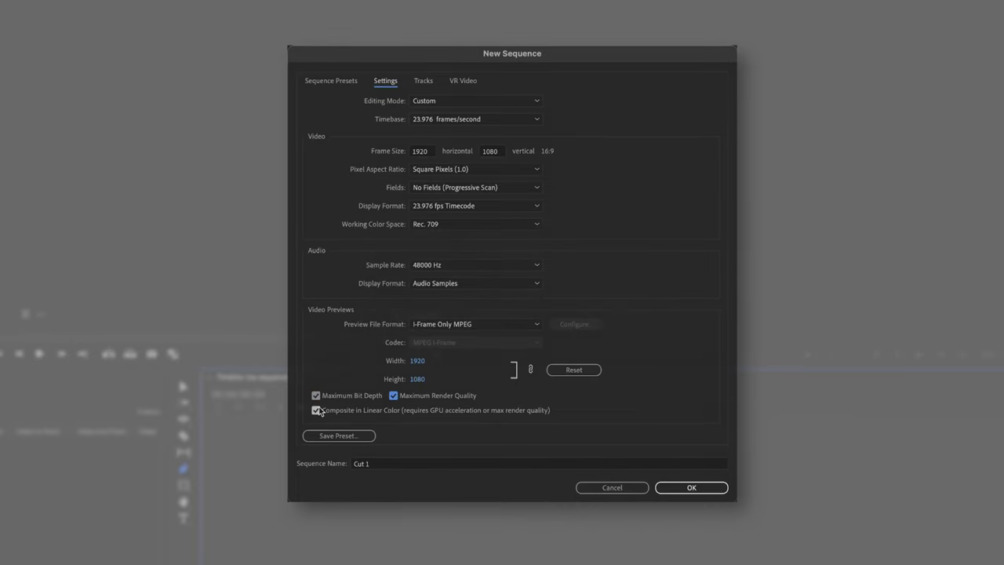
pyautogui.click(408, 465)
pyautogui.click(485, 444)
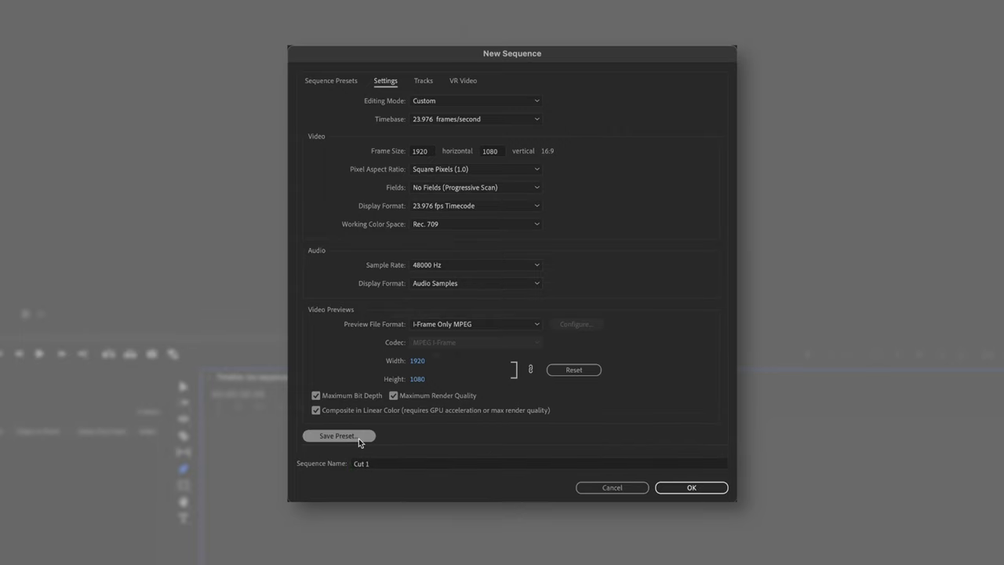
# Save the settings as a '1920x1080' preset with the user's name, overwriting the existing one.
pyautogui.click(338, 436)
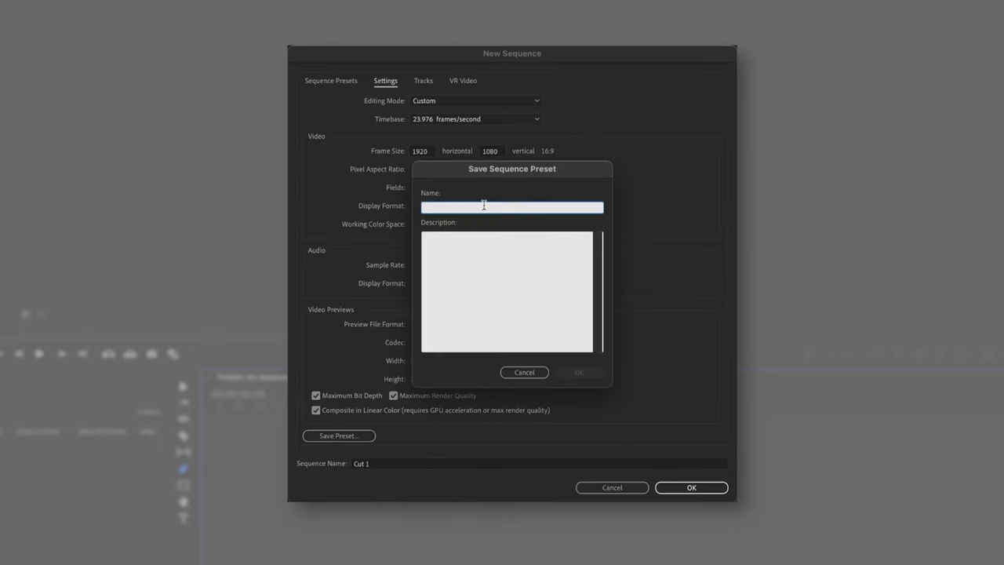
pyautogui.write('1920x1080 - Kellan')
pyautogui.click(587, 375)
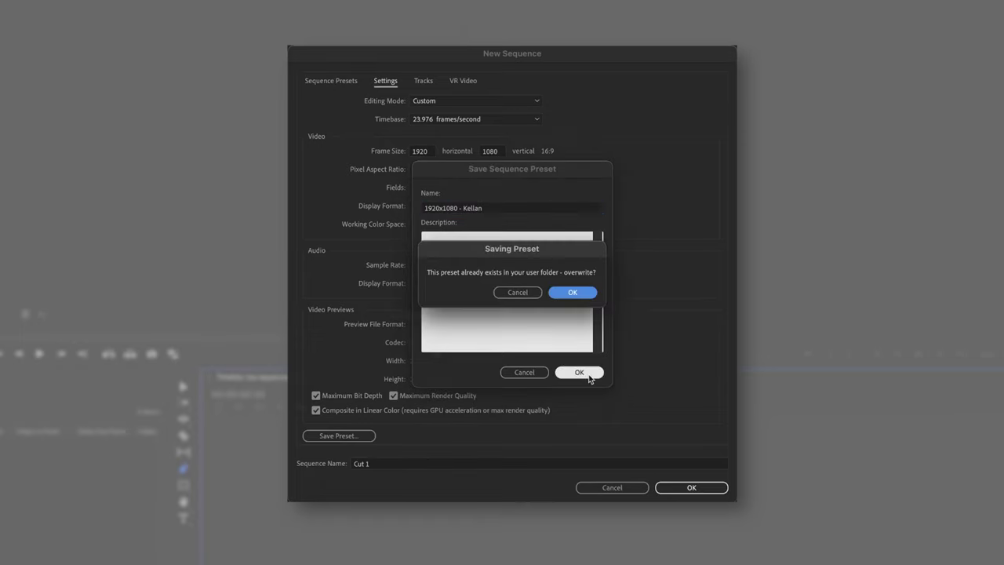
pyautogui.click(579, 293)
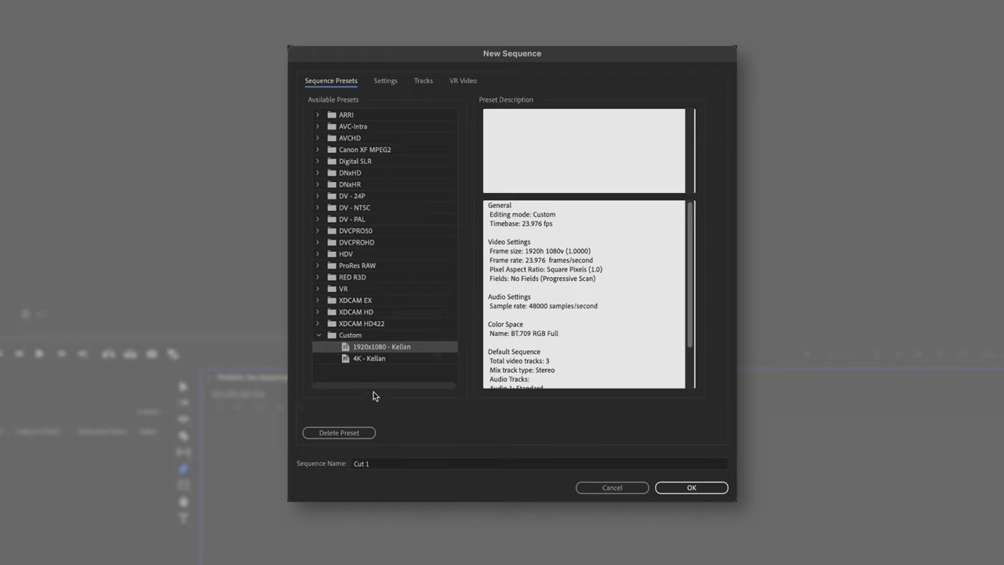
pyautogui.click(319, 336)
pyautogui.click(320, 335)
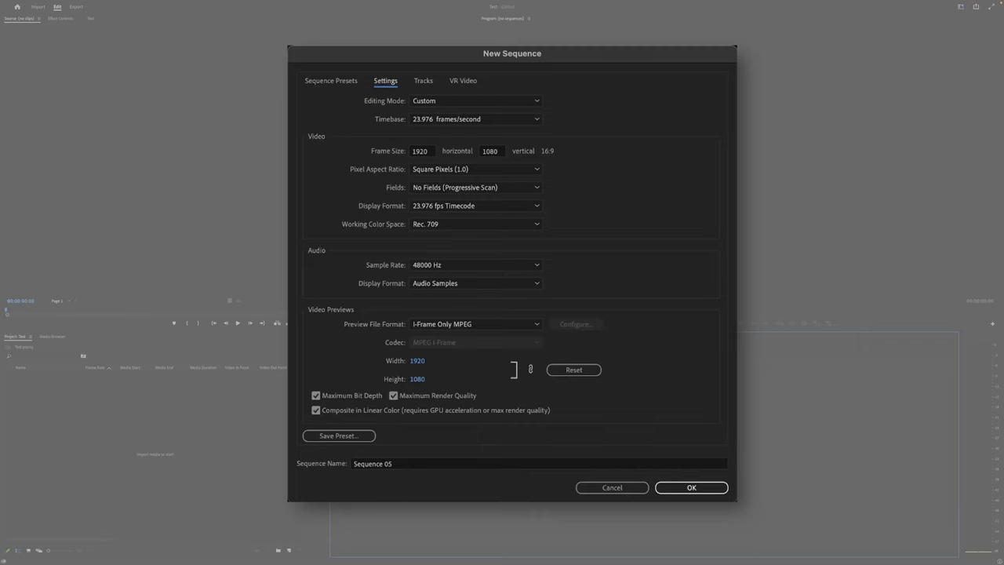
# Set the frame size to 3840 × 2160 and type a new sequence name.
pyautogui.click(431, 152)
pyautogui.click(623, 176)
pyautogui.click(431, 153)
pyautogui.write('3840')
pyautogui.press('Tab')
pyautogui.write('2160')
pyautogui.click(634, 174)
pyautogui.click(400, 464)
pyautogui.write('sd')
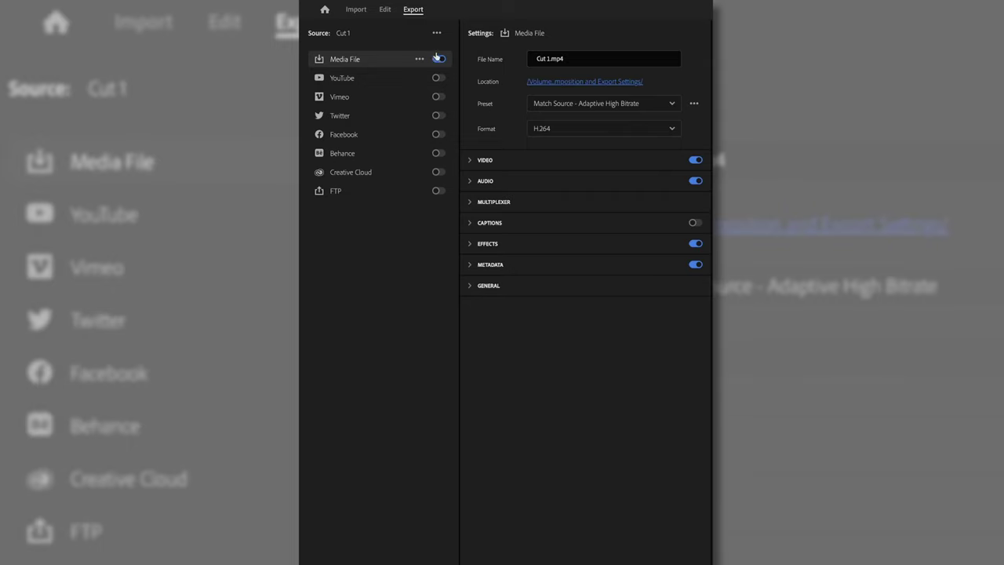
# Select the Cut 1 export file name so it can be replaced.
pyautogui.click(549, 58)
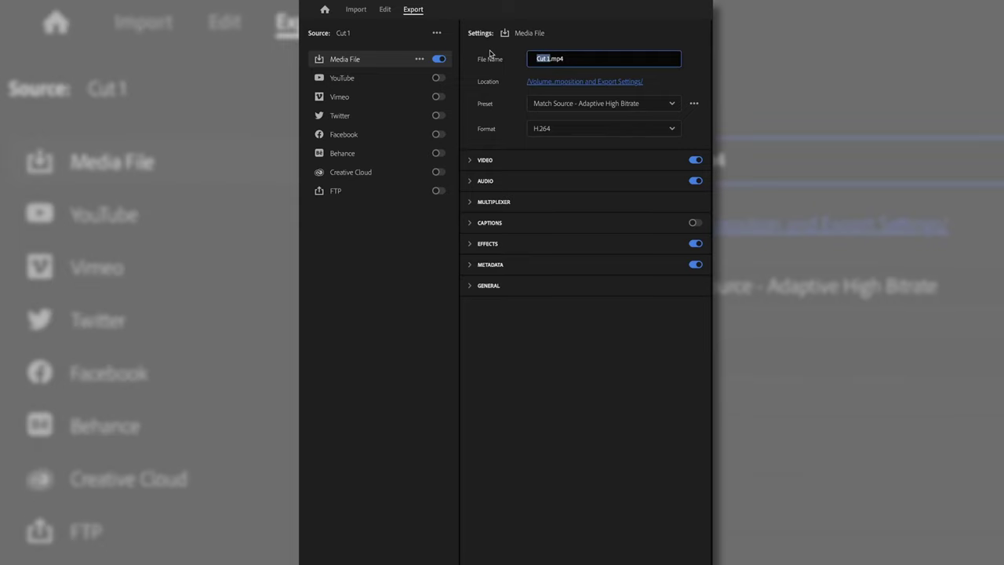
# Name the export file Test Export v2.
pyautogui.write('Test Export')
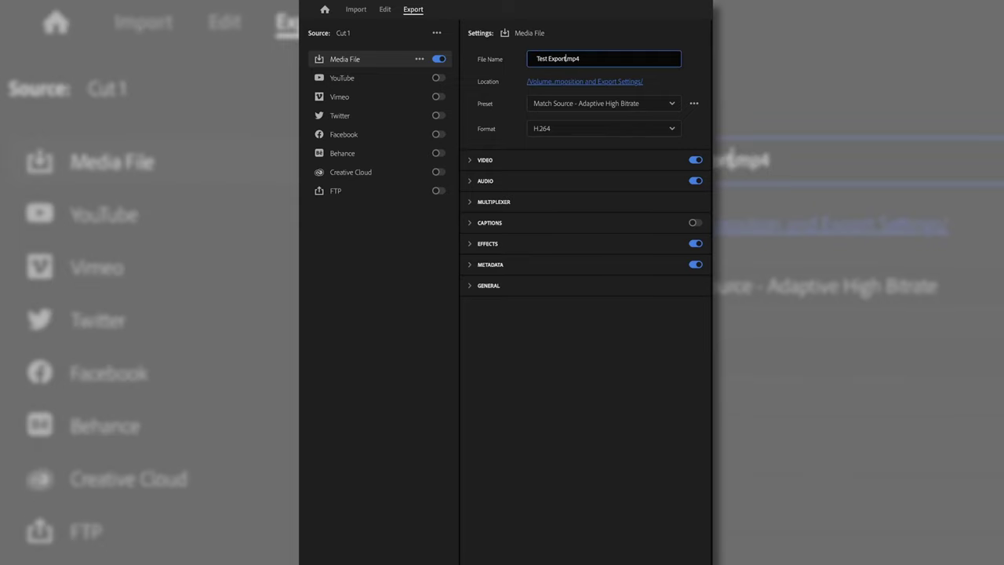
pyautogui.press('Return')
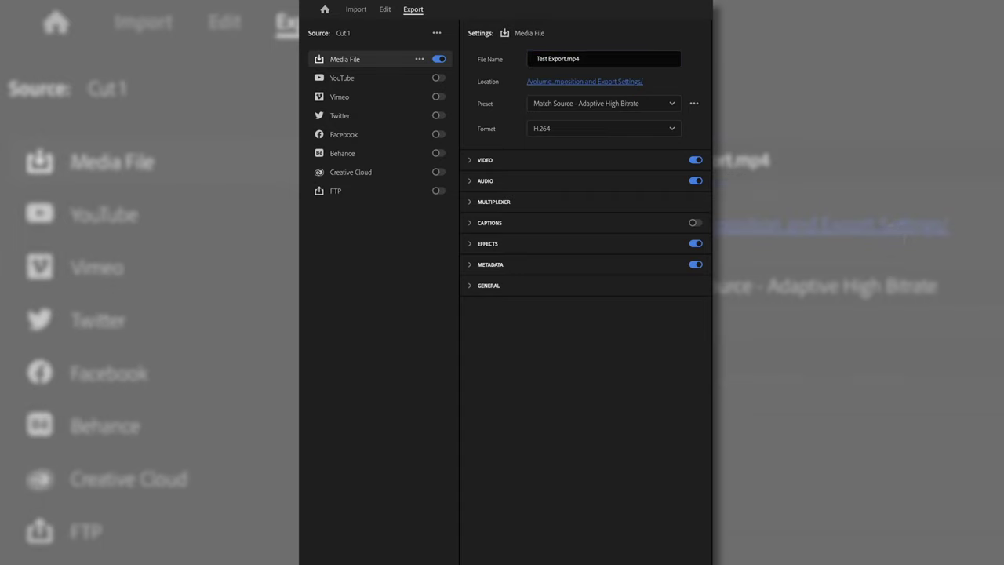
pyautogui.click(569, 59)
pyautogui.write('v2')
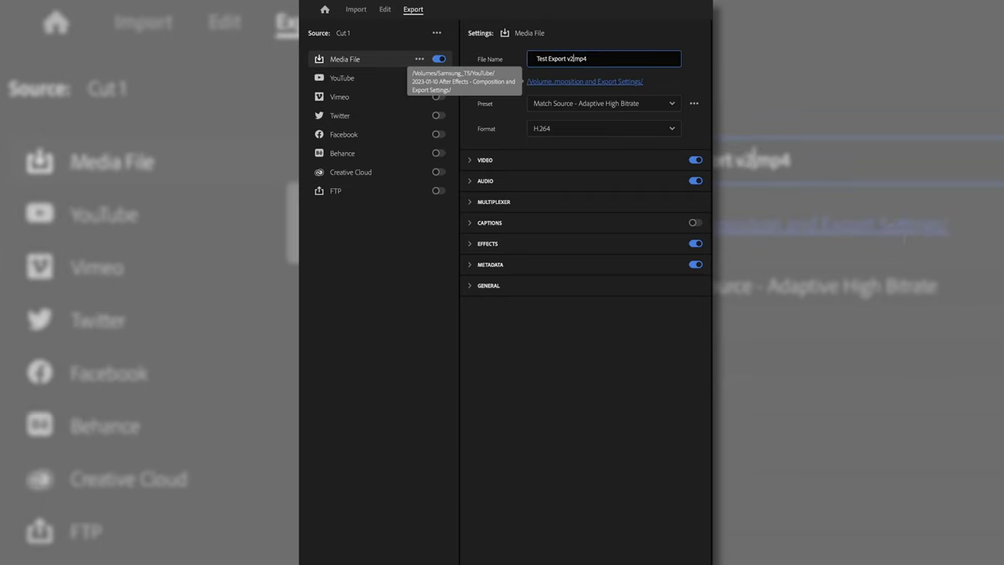
pyautogui.press('Return')
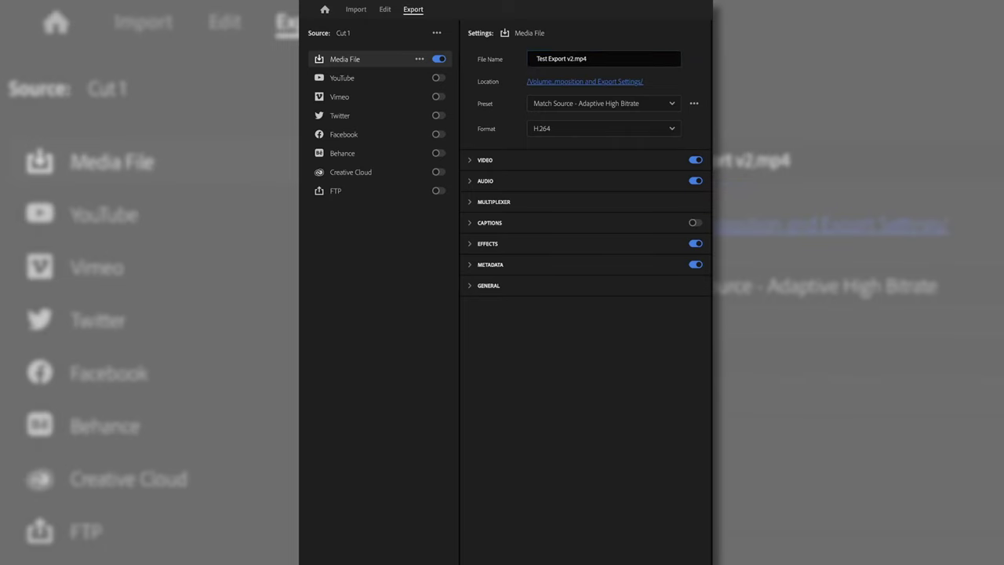
# Review the export presets and formats, keeping H.264 as the format.
pyautogui.click(665, 104)
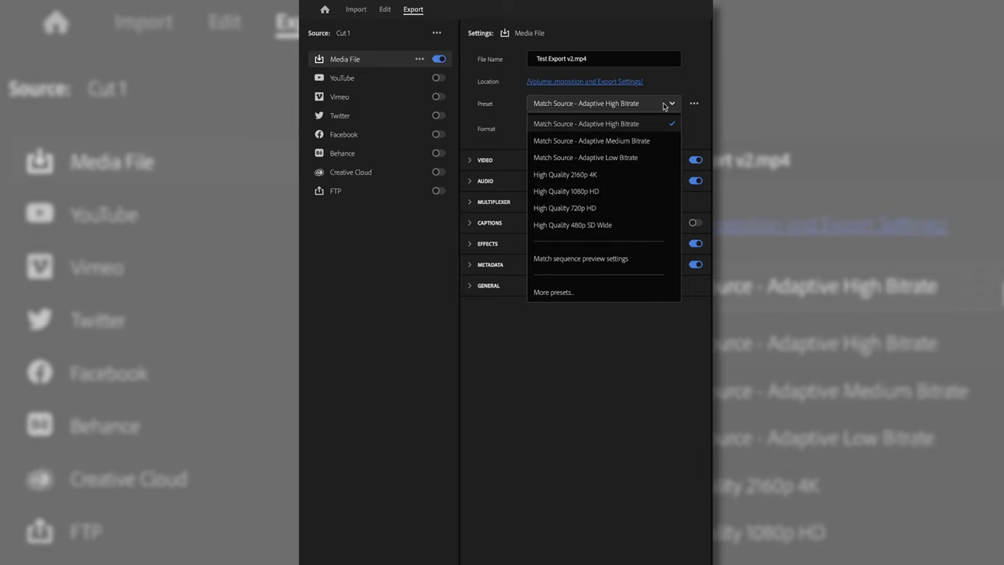
pyautogui.click(611, 126)
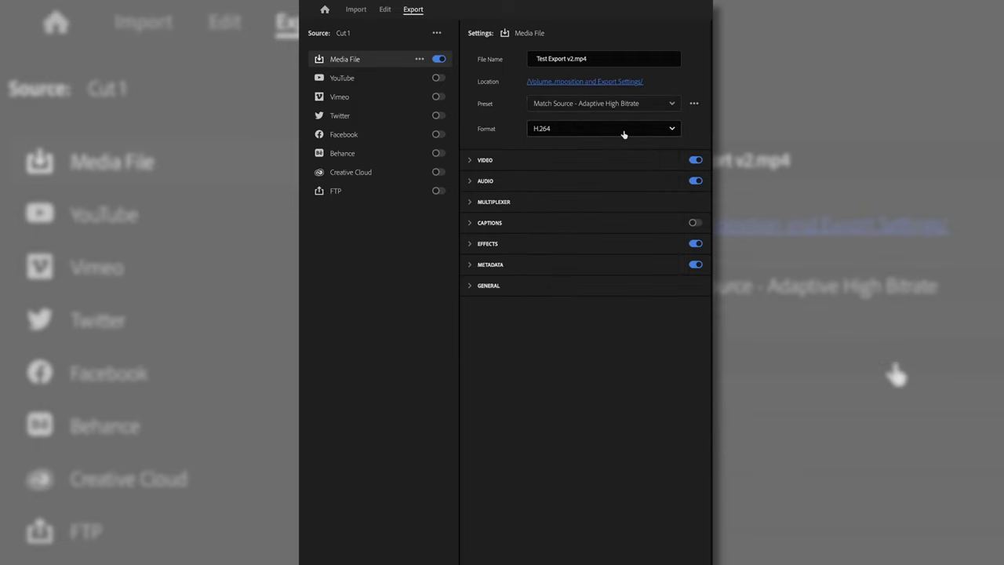
pyautogui.click(624, 130)
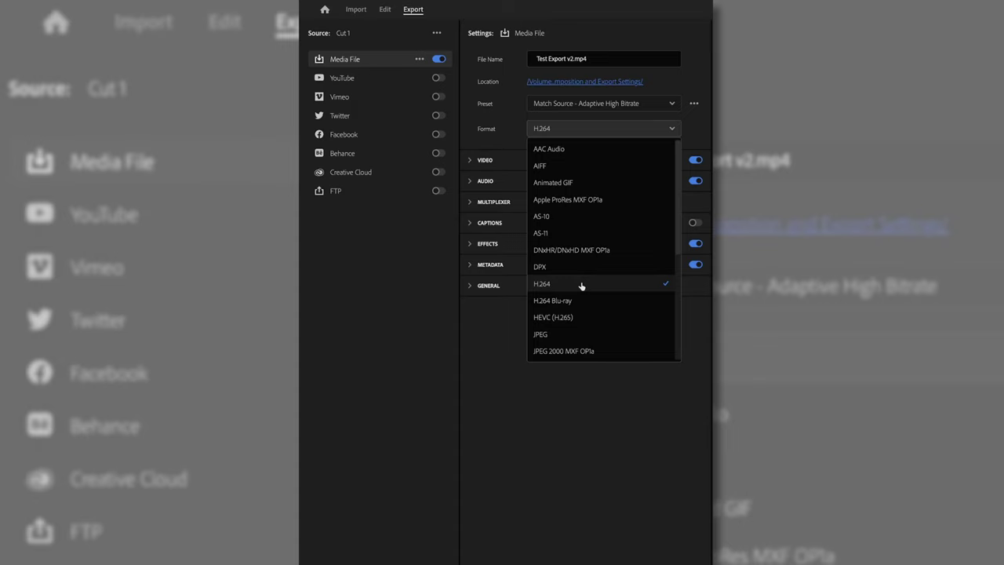
pyautogui.scroll(-1, 576, 267)
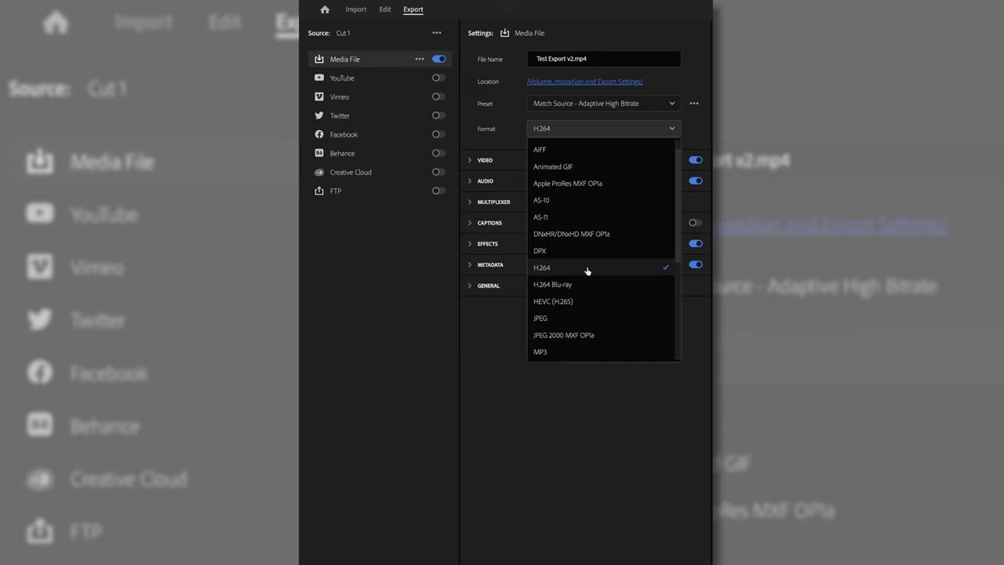
pyautogui.click(587, 271)
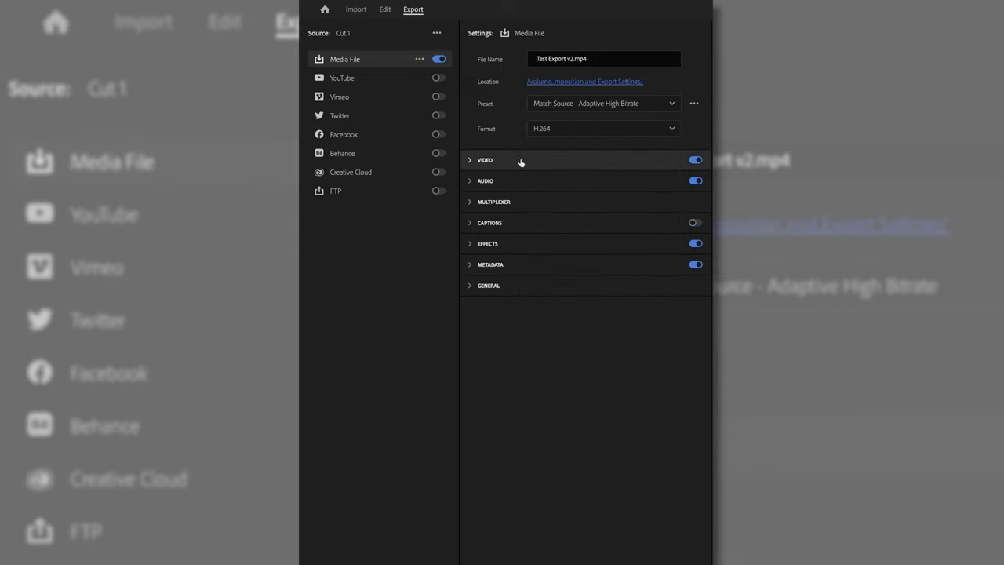
# Expand the Video settings and switch the export preset from Match Source to Custom.
pyautogui.click(470, 161)
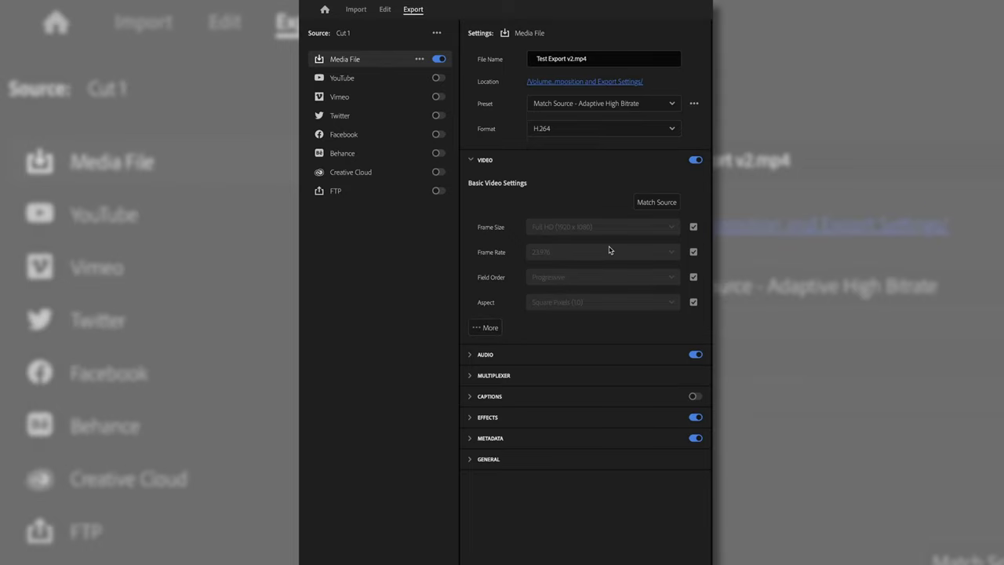
pyautogui.click(659, 204)
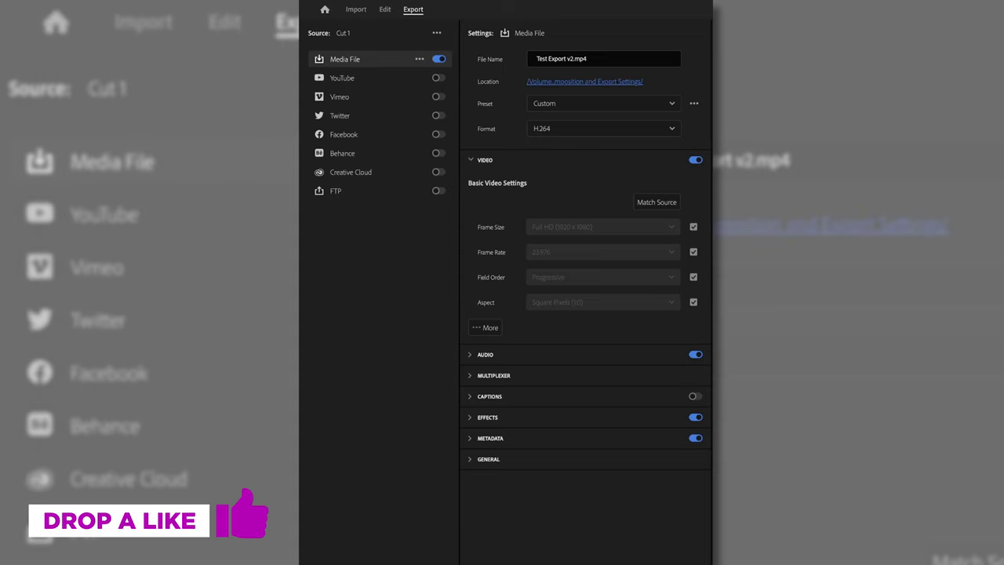
# Unlock the export frame size and keep it at Full HD.
pyautogui.click(694, 227)
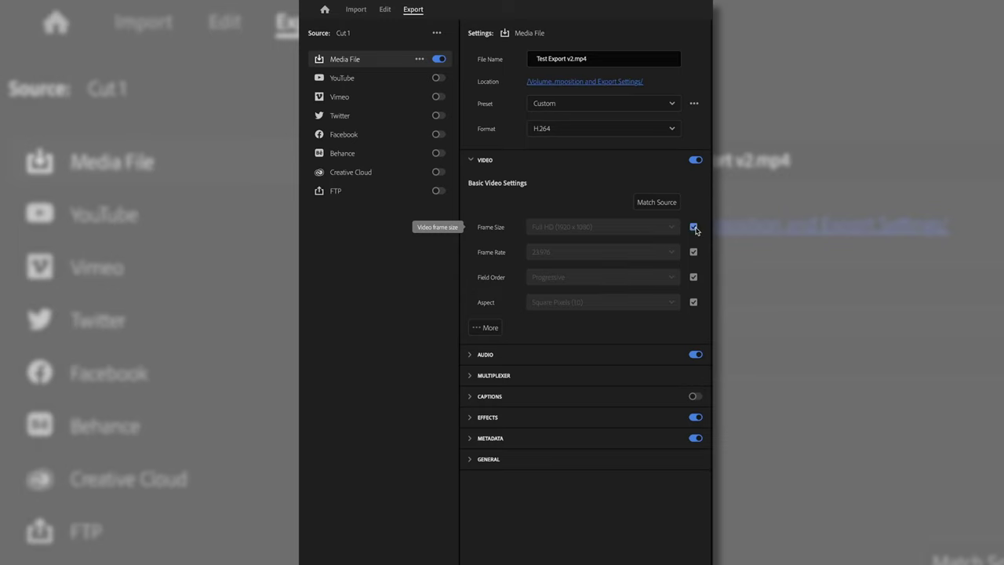
pyautogui.click(670, 228)
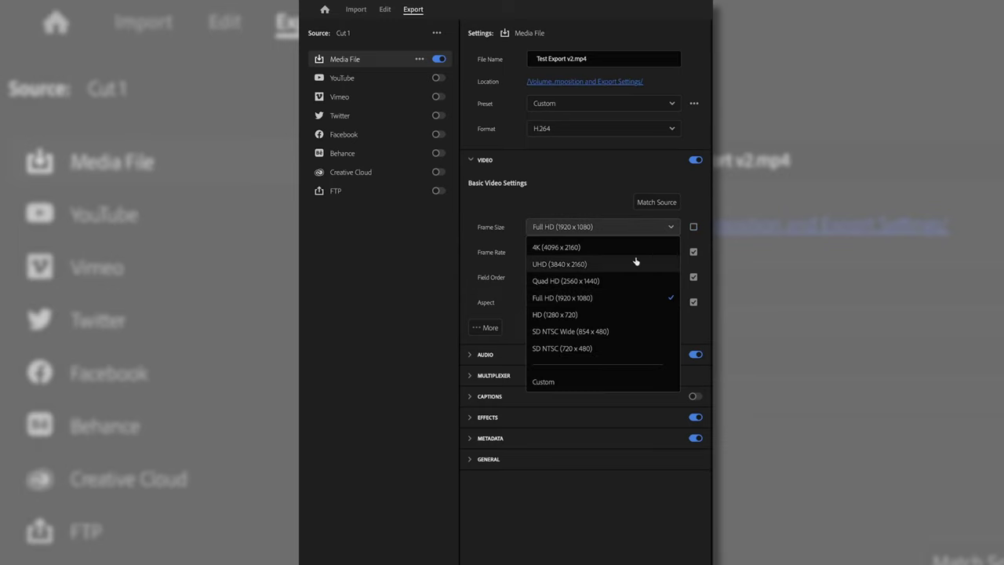
pyautogui.click(671, 228)
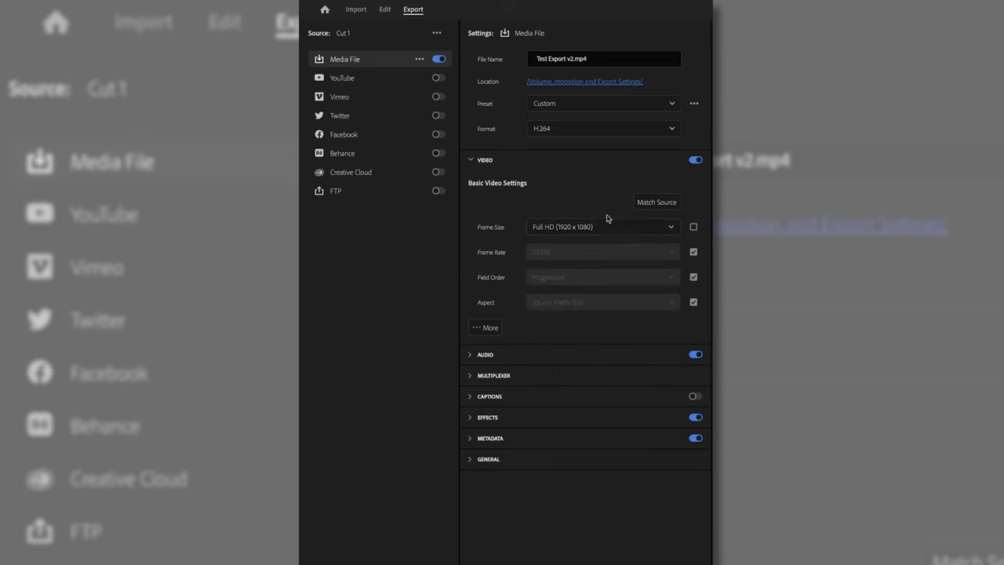
pyautogui.click(672, 228)
pyautogui.click(672, 229)
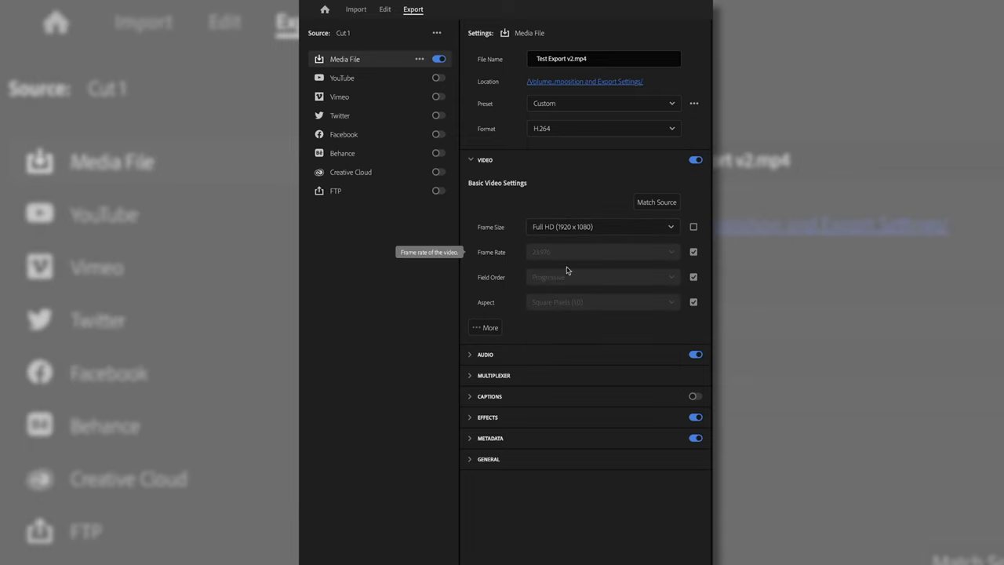
# Turn on Render at Maximum Depth and Use Maximum Render Quality.
pyautogui.click(487, 328)
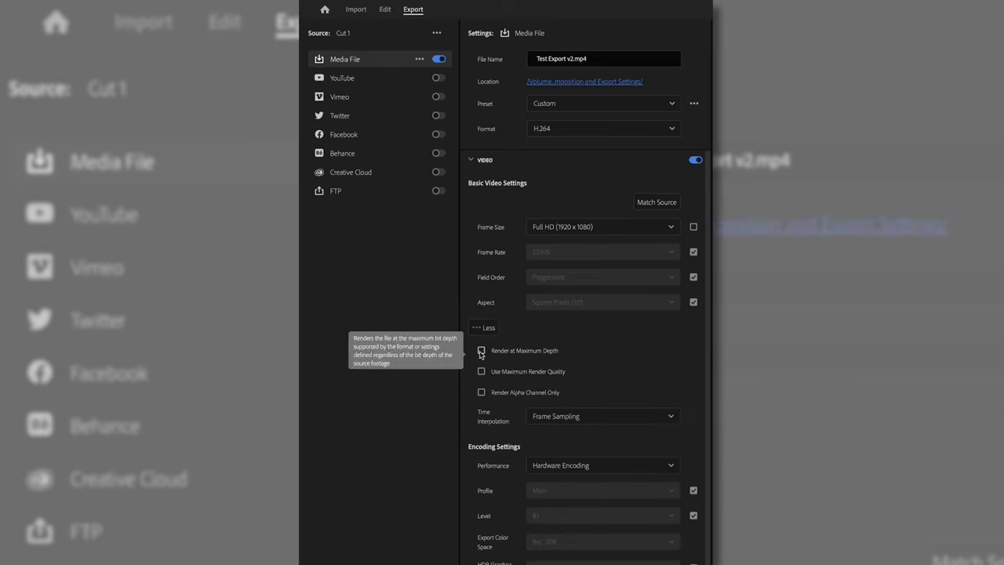
pyautogui.click(481, 353)
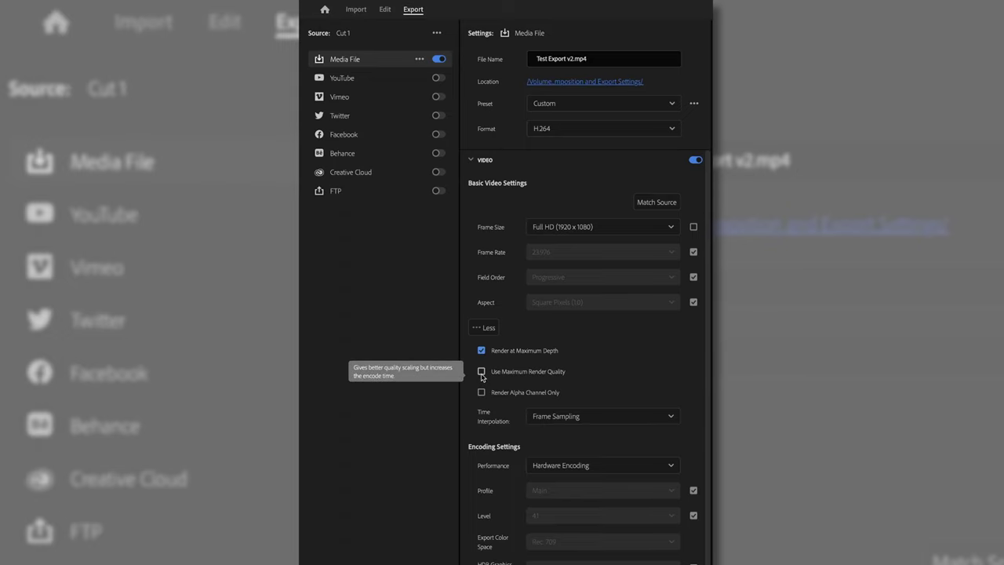
pyautogui.click(482, 373)
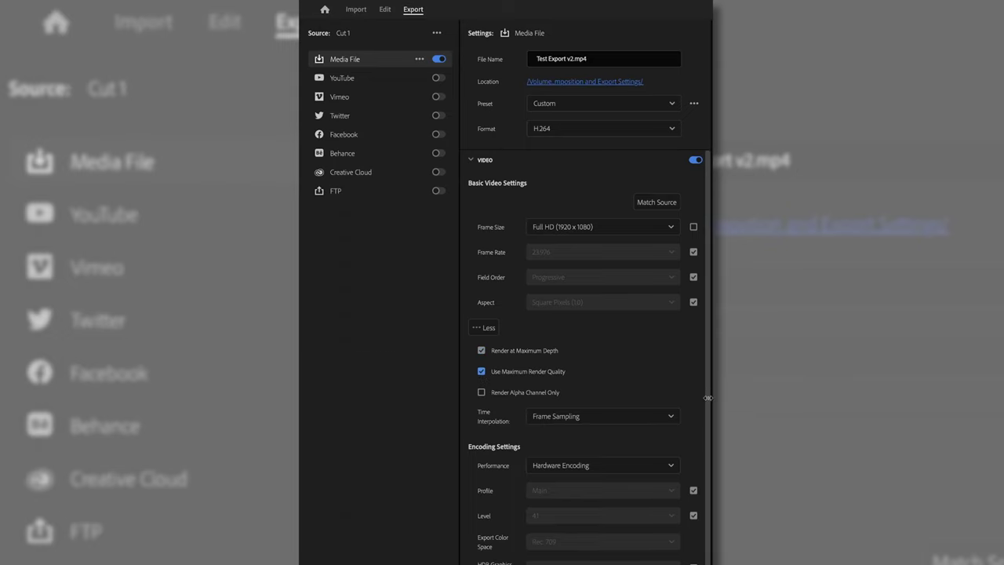
pyautogui.scroll(-5, 698, 405)
pyautogui.scroll(5, 697, 369)
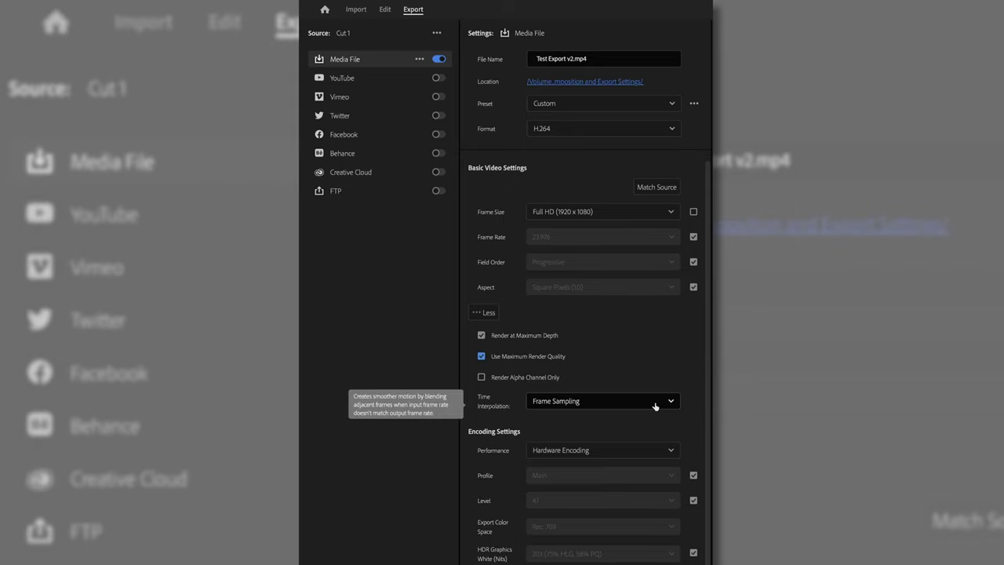
# Set time interpolation to Frame Sampling after briefly trying Optical Flow.
pyautogui.click(655, 404)
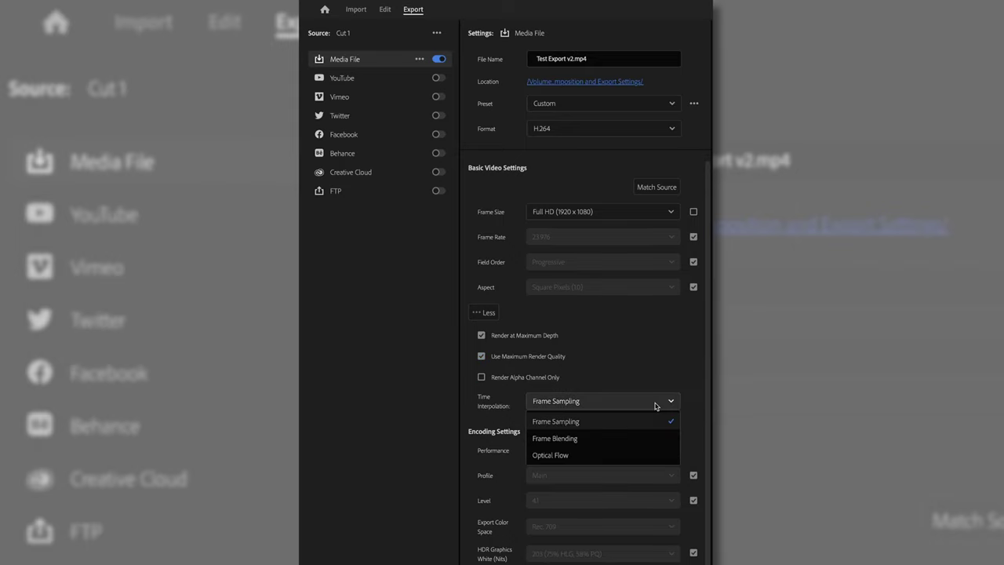
pyautogui.click(636, 456)
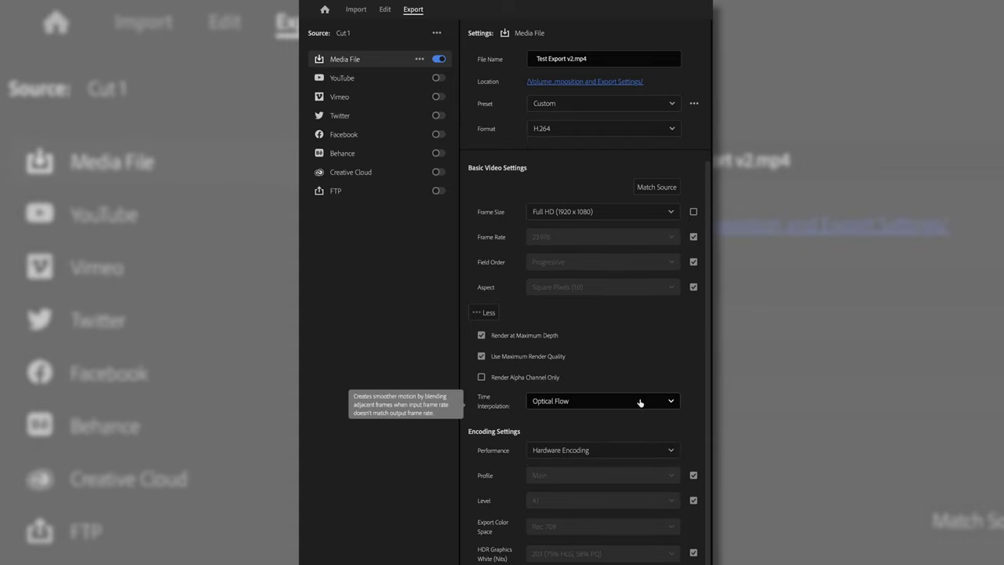
pyautogui.click(640, 403)
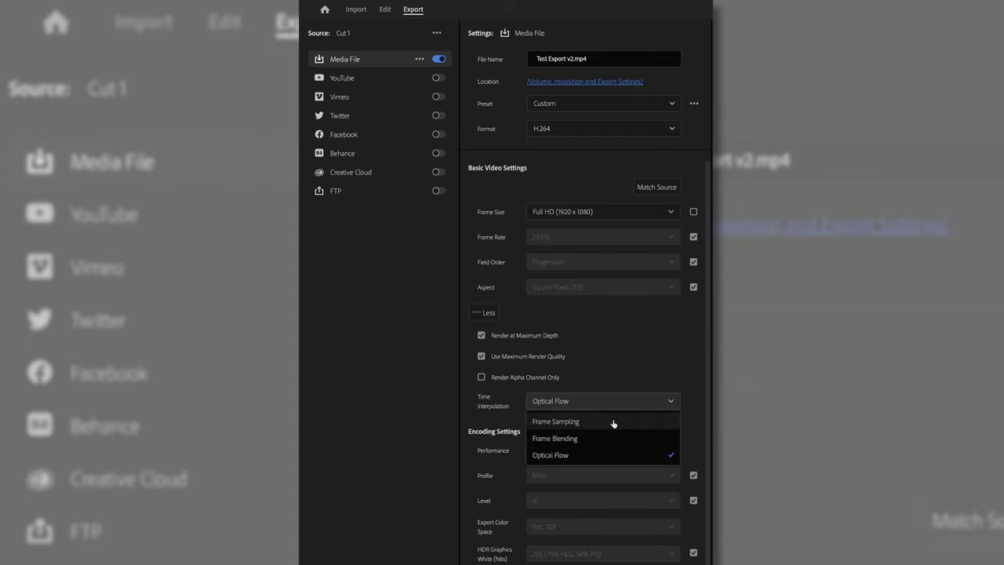
pyautogui.click(614, 422)
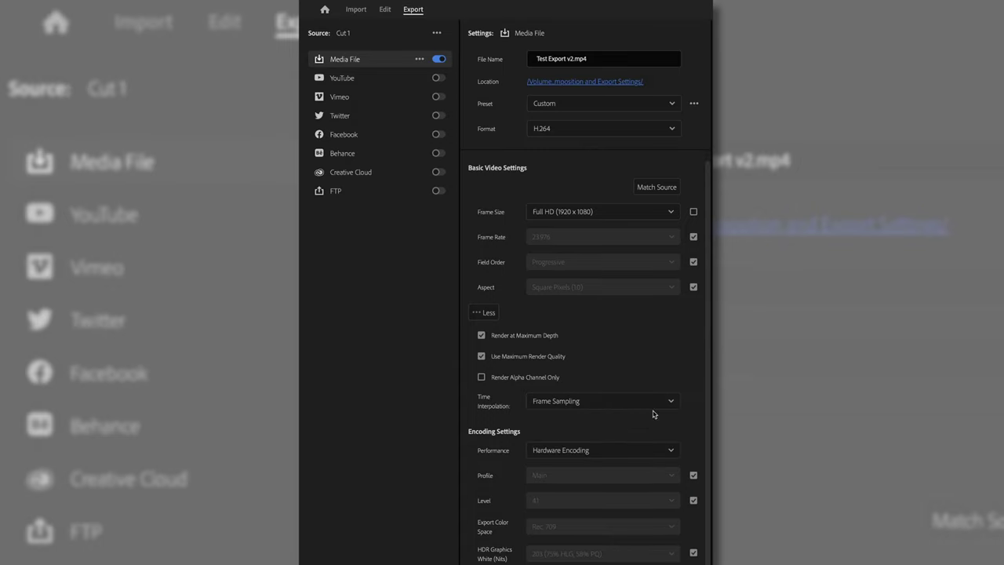
pyautogui.scroll(-2, 710, 391)
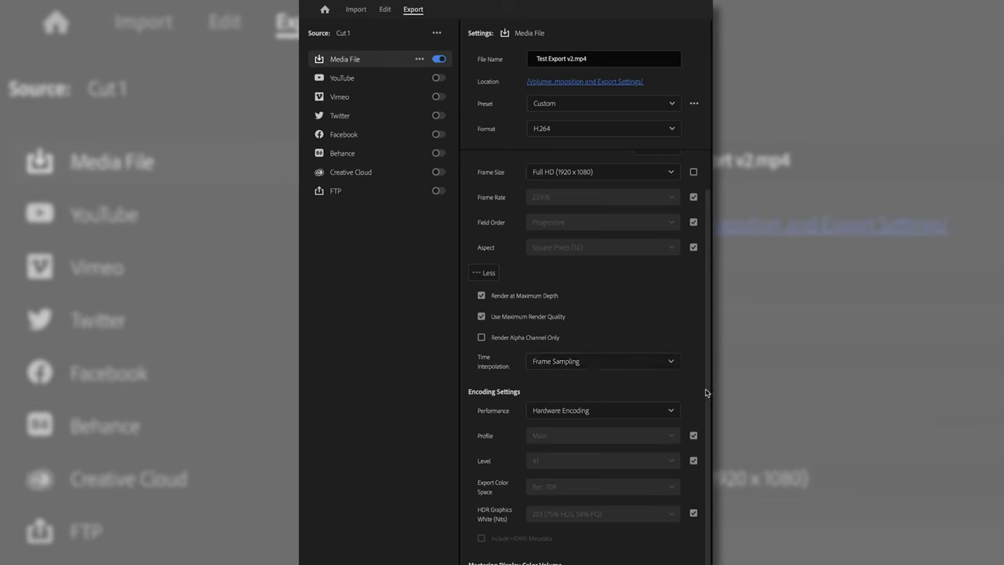
# Keep Bitrate Encoding on VBR, 1 pass and set the Target Bitrate to 30 Mbps.
pyautogui.moveTo(706, 392); pyautogui.dragTo(707, 492)
pyautogui.scroll(-5, 708, 493)
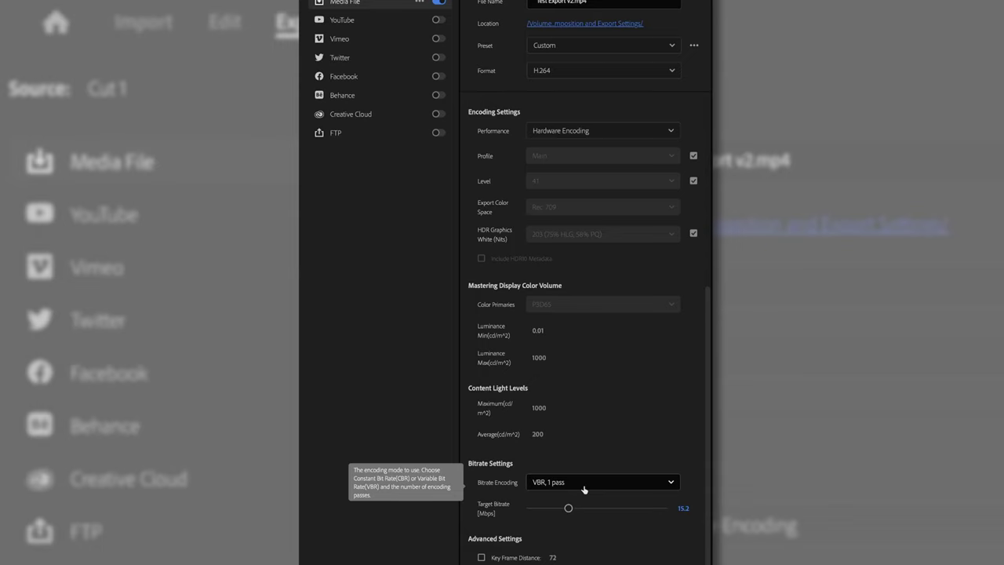
pyautogui.click(583, 486)
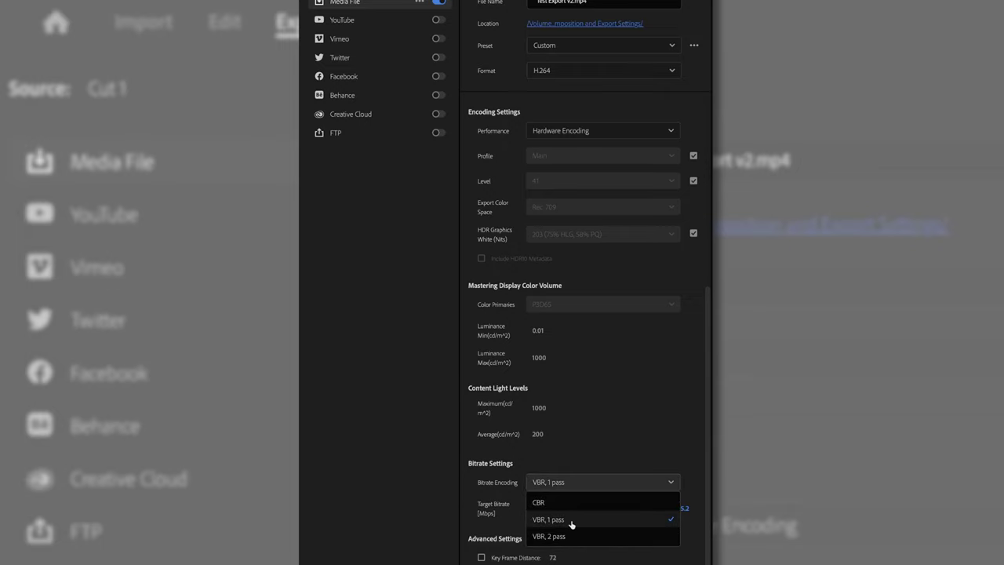
pyautogui.click(571, 523)
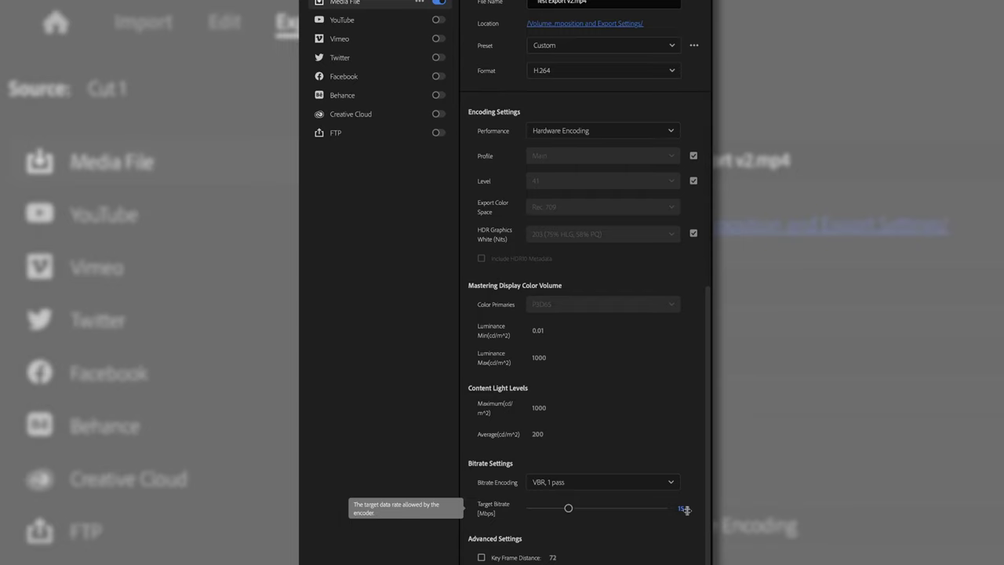
pyautogui.click(685, 509)
pyautogui.click(682, 510)
pyautogui.write('30')
pyautogui.click(667, 541)
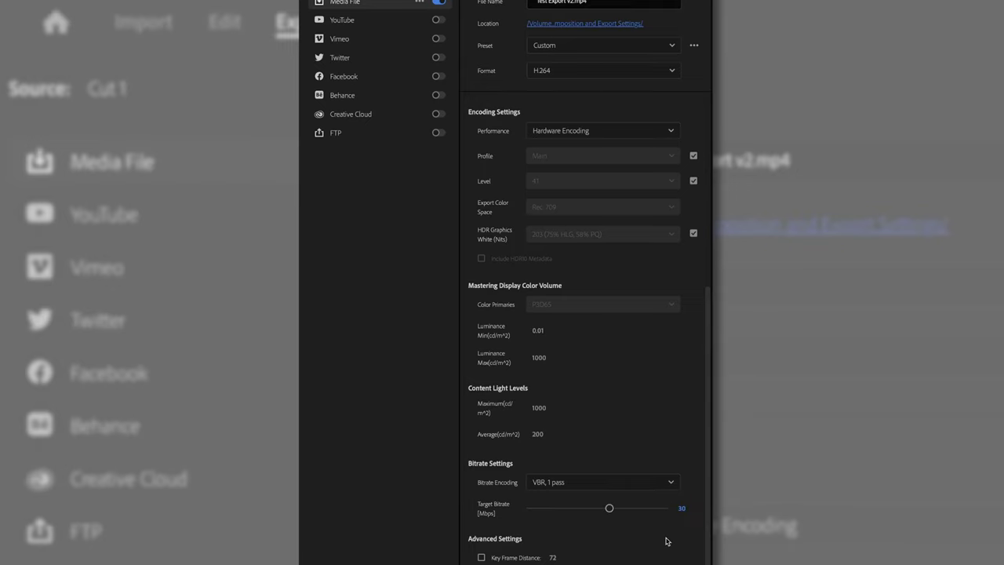